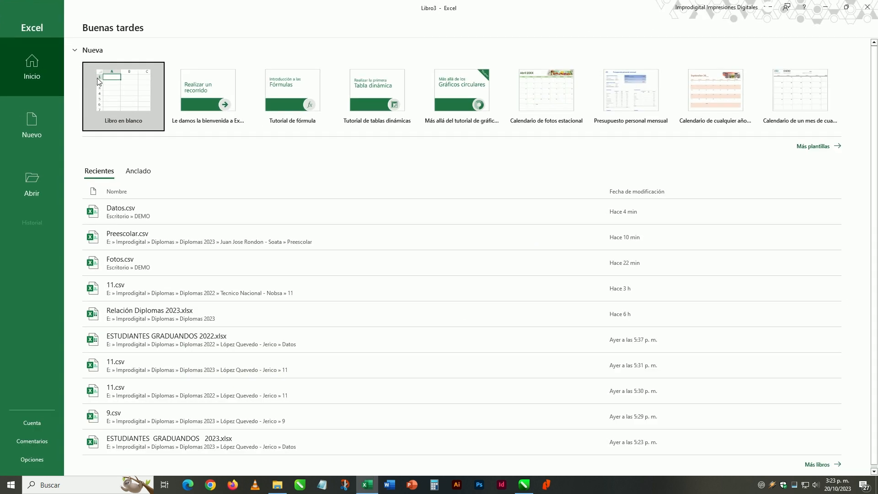
Create a blank Excel workbook and enter the headers Nombres in A1 and Fotos in B1.
click(103, 102)
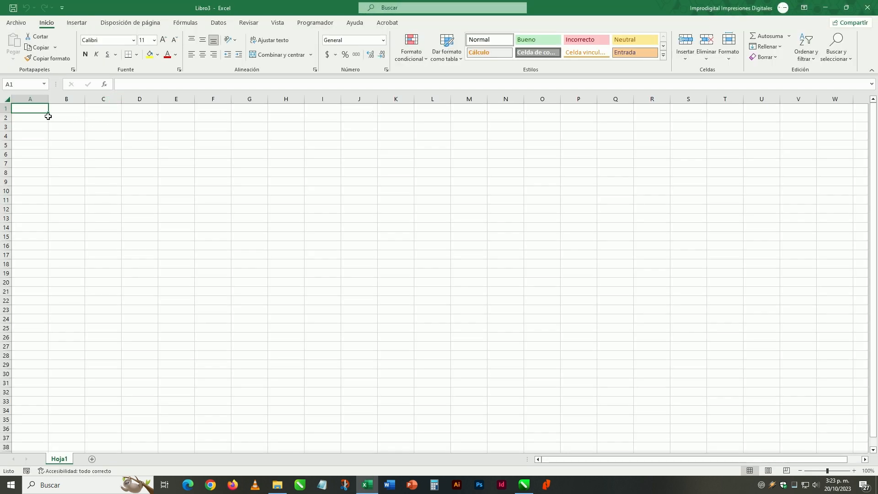
text(Nombres)
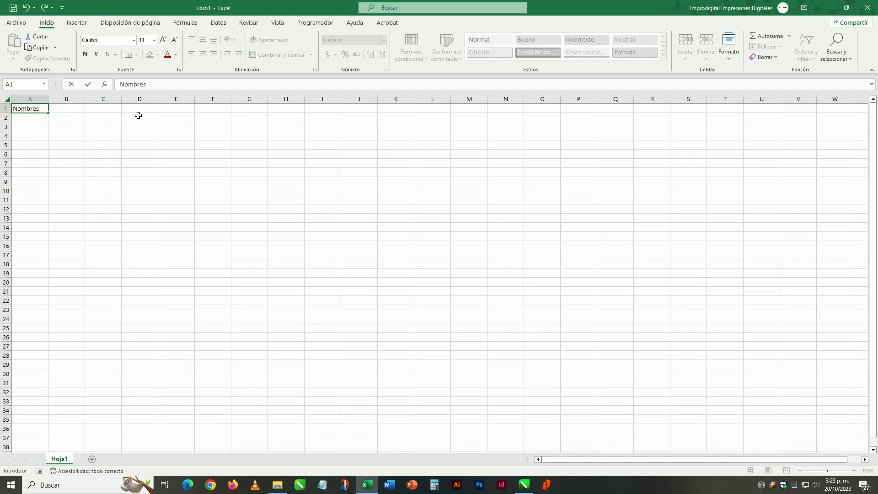
key(Tab)
text(Fotos)
key(Return)
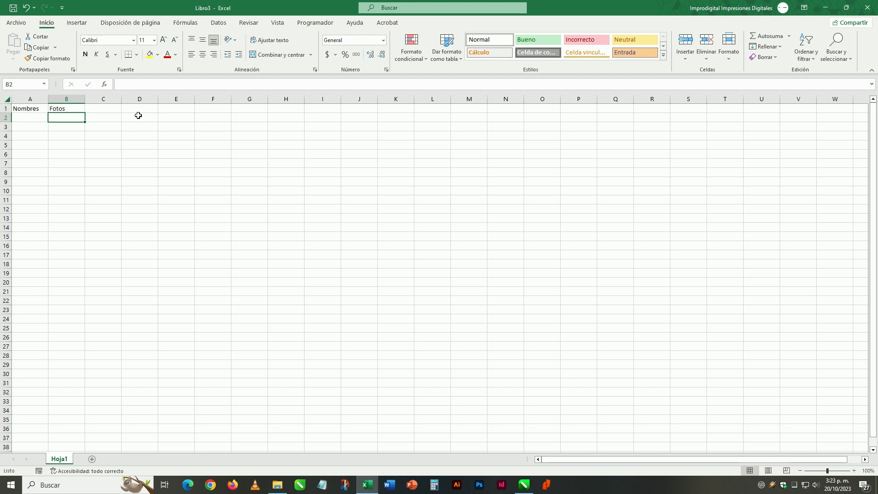
Paste the copied list of full names under Nombres starting at A2 and fit column A to its contents.
click(867, 8)
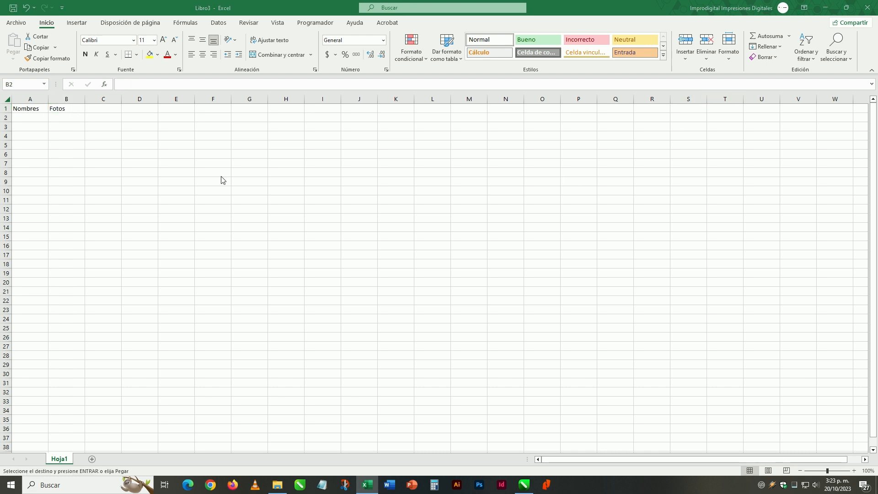
right_click(30, 118)
click(62, 182)
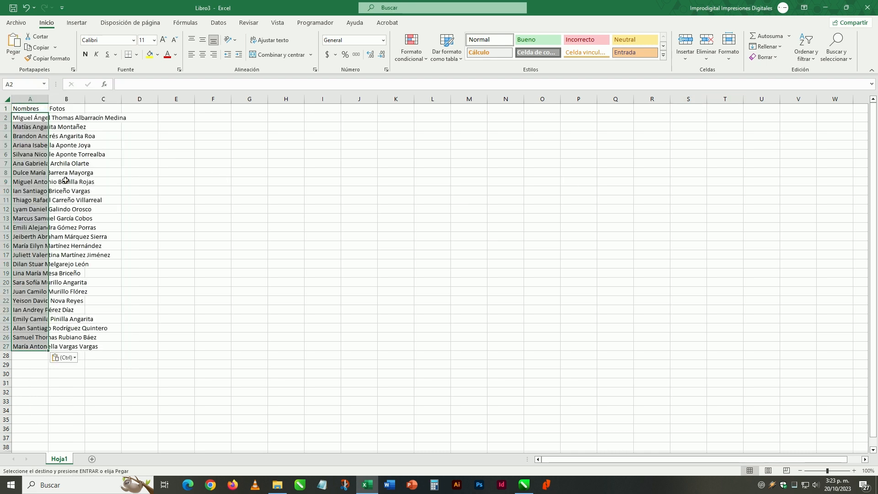
double_click(48, 98)
click(47, 119)
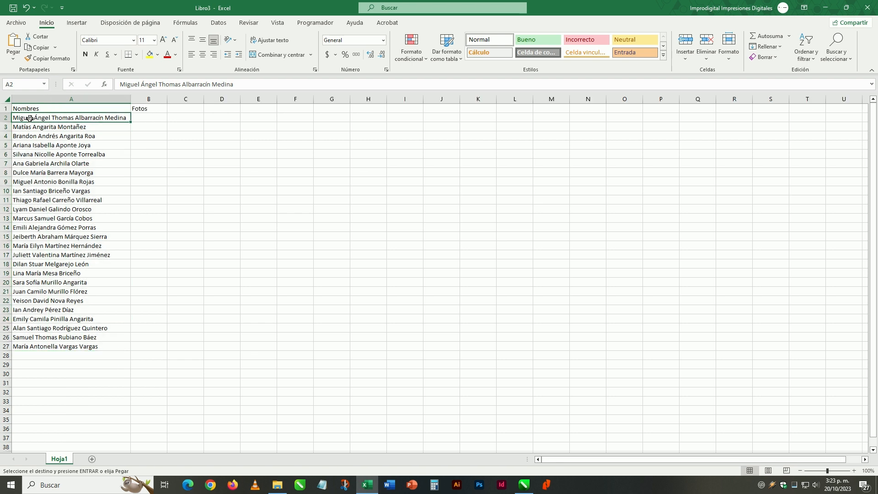
Import the file list of the DEMO\Fotos folder as external data and open it for transformation in the Power Query editor.
click(159, 119)
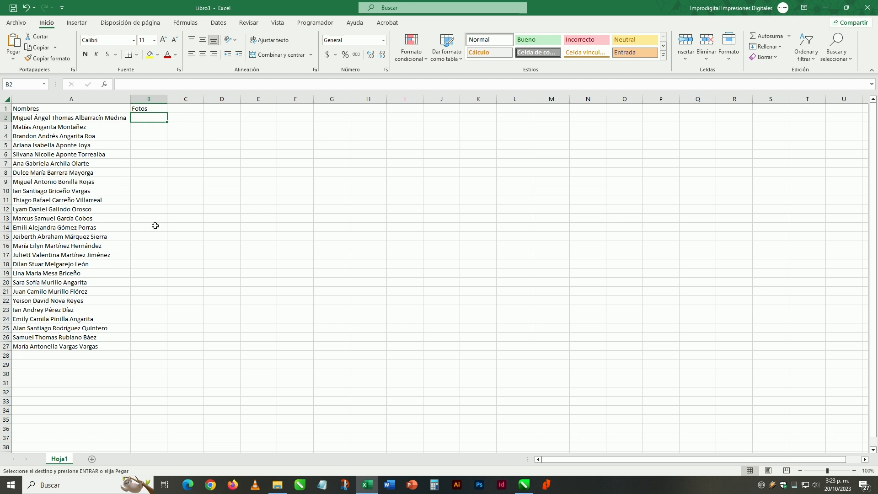
click(219, 23)
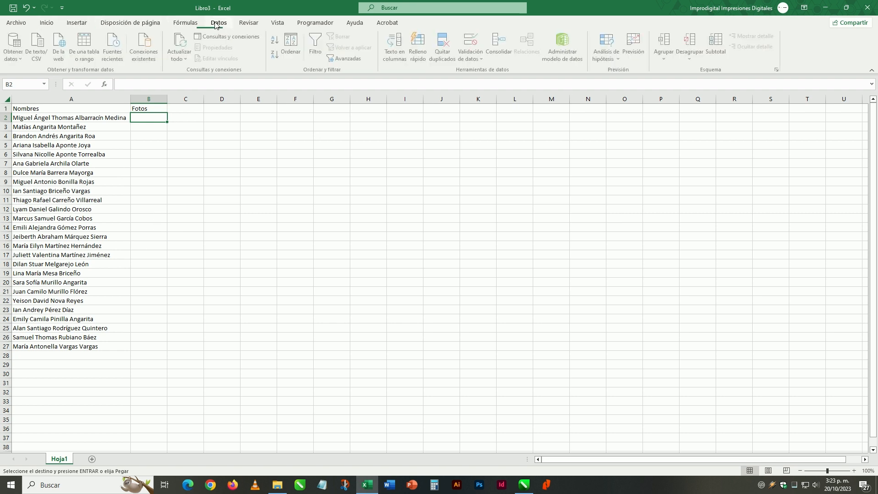
click(15, 46)
mouse_move(52, 78)
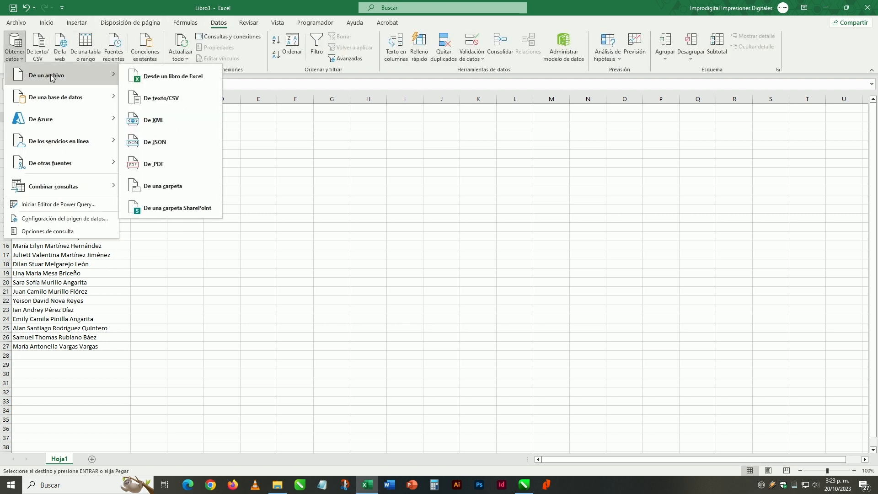
click(174, 186)
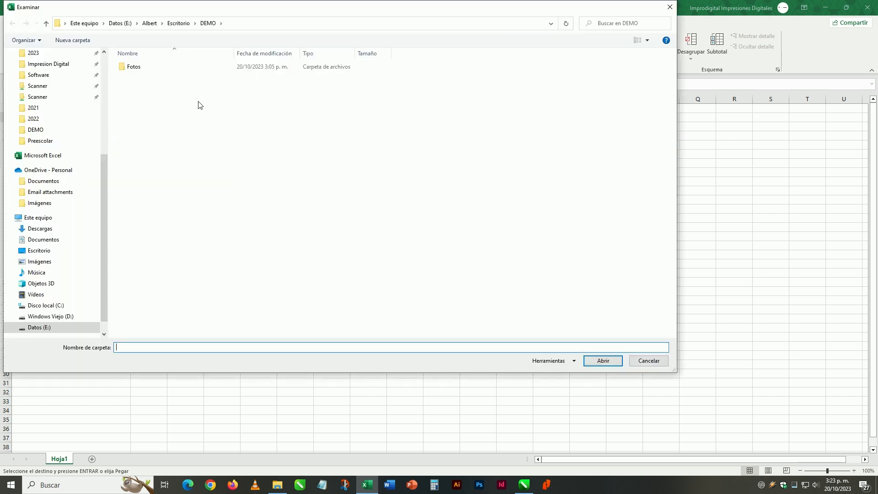
double_click(134, 67)
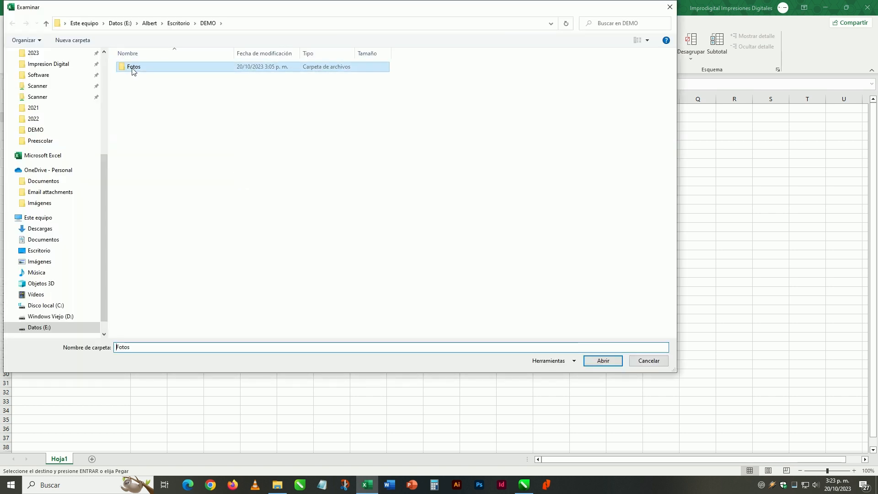
click(603, 360)
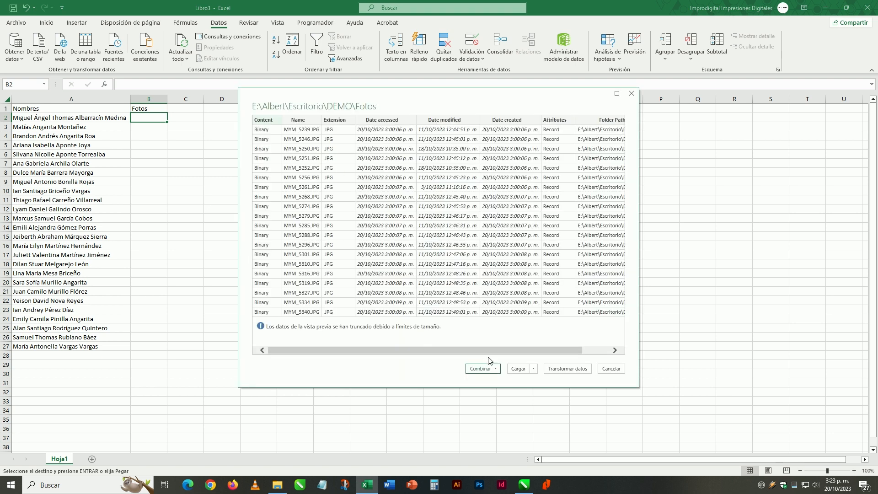
click(560, 369)
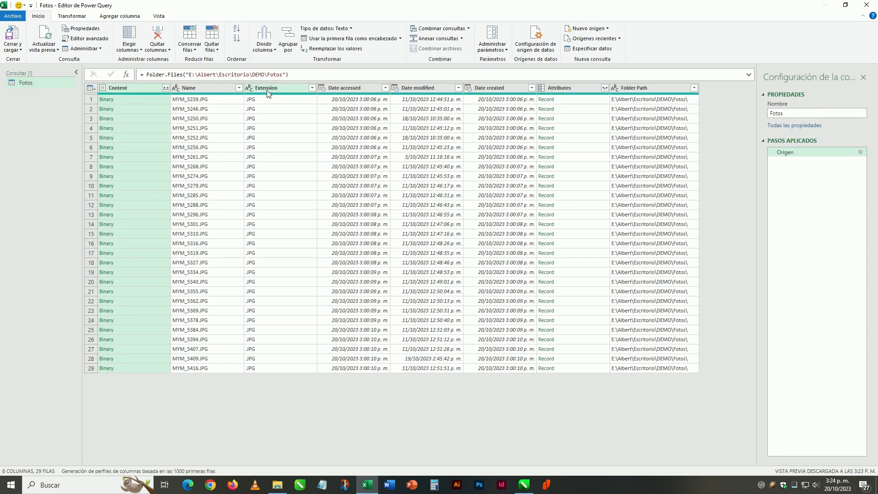
Remove the Extension, Date accessed, Date modified, Date created and Attributes columns from the Fotos query.
click(267, 90)
right_click(267, 90)
click(298, 114)
ctrl+click(347, 87)
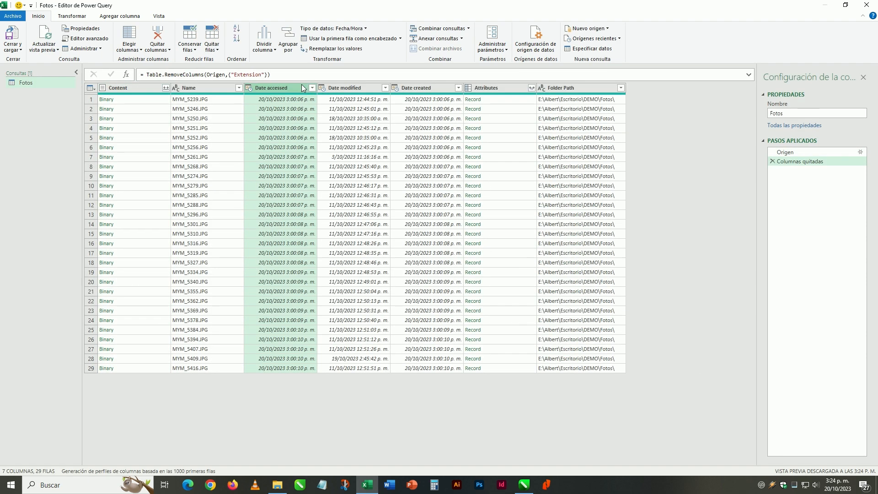
right_click(293, 90)
click(309, 98)
right_click(287, 89)
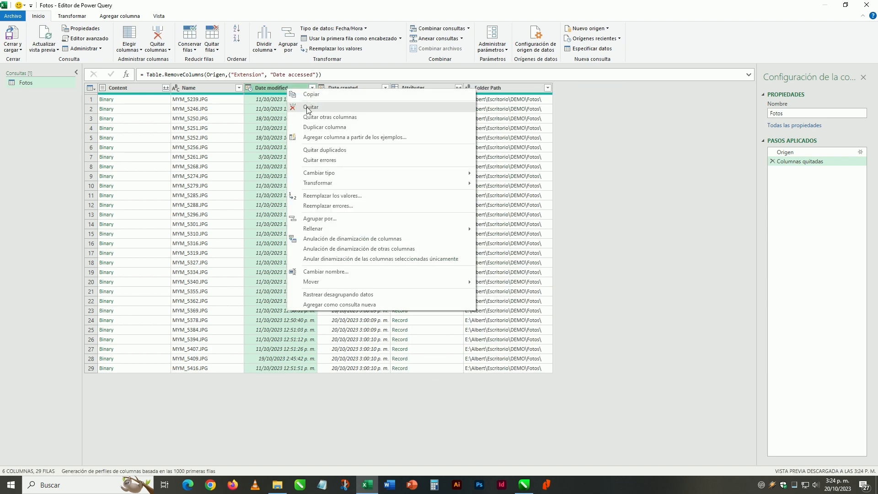
click(302, 97)
right_click(284, 88)
key(Escape)
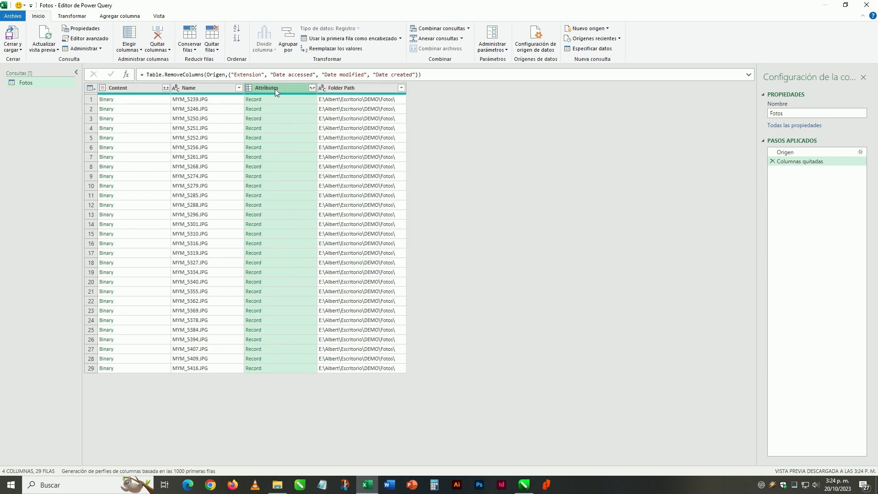
right_click(275, 89)
click(286, 106)
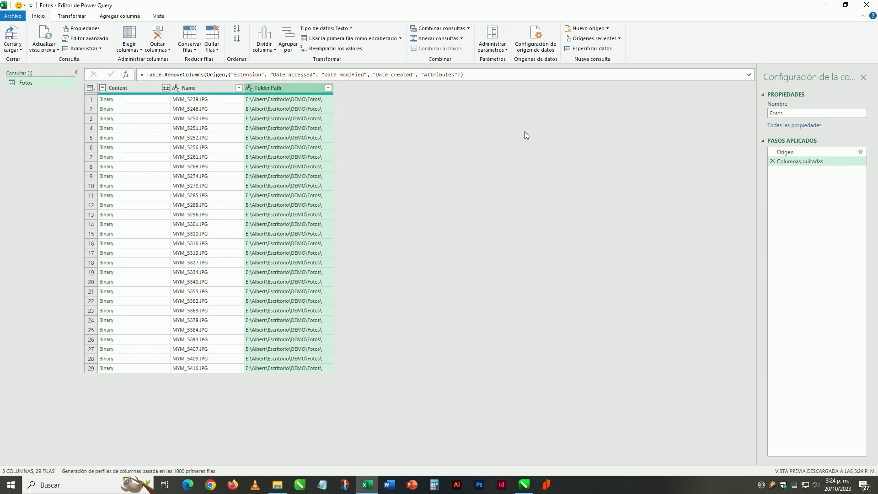
Close the query editor and load the photo names and folder paths into the workbook.
click(198, 146)
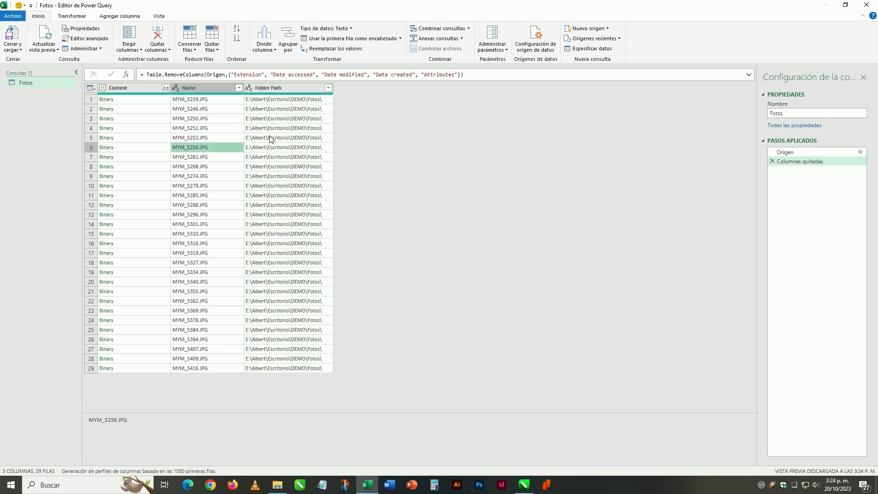
click(283, 128)
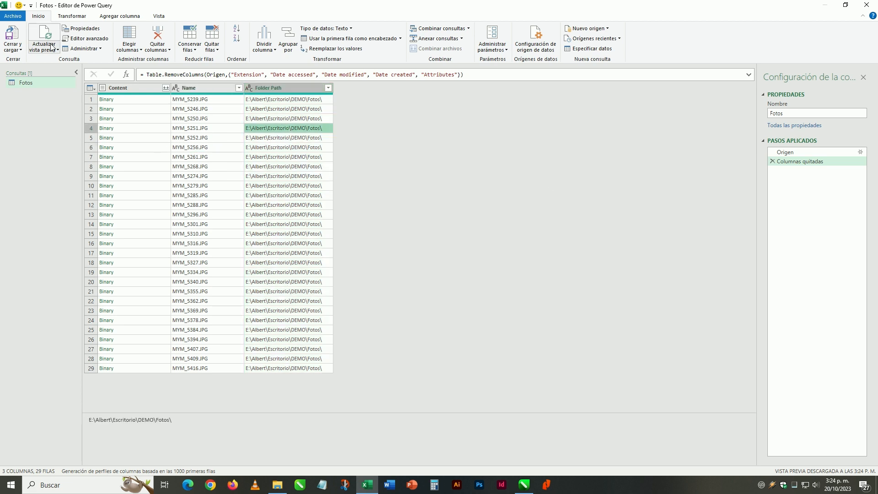
click(15, 44)
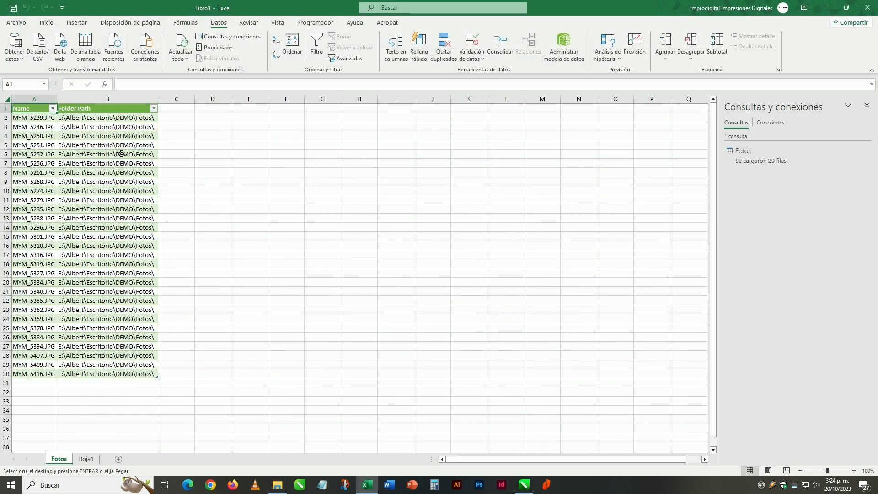
In D2 of the Fotos sheet, enter a CONCAT formula joining the row's Folder Path and Name.
click(220, 119)
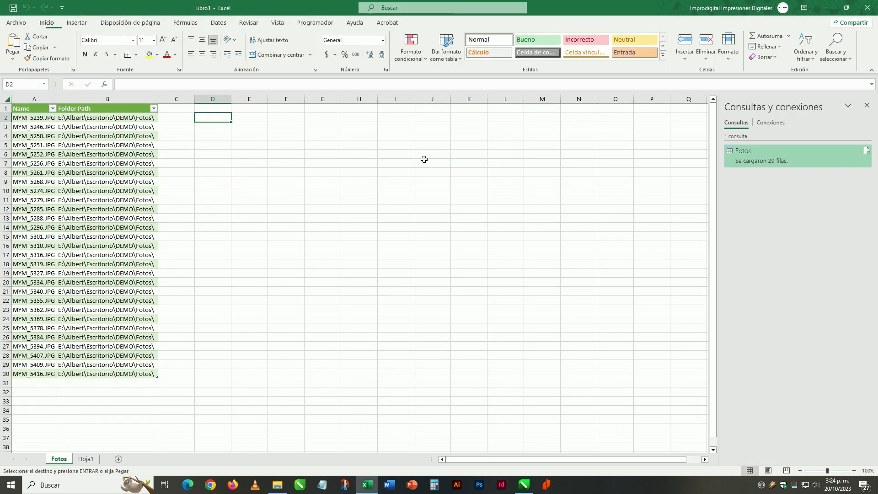
text(=conca)
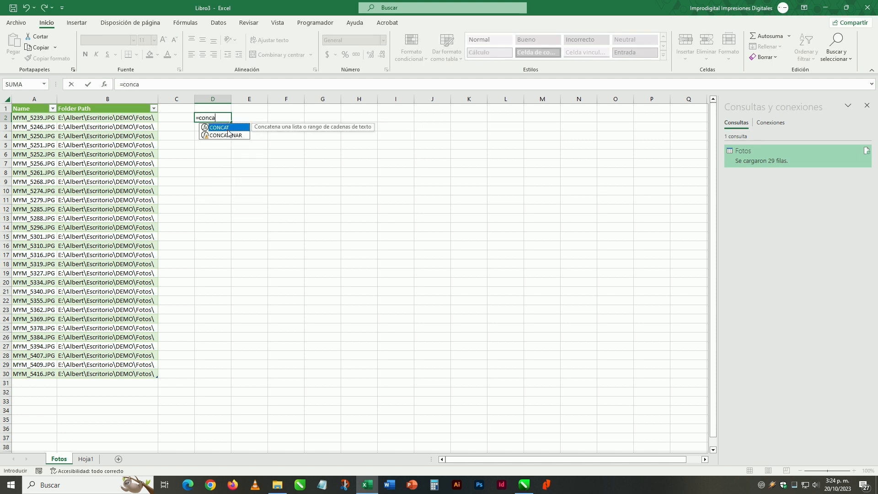
key(Tab)
click(150, 118)
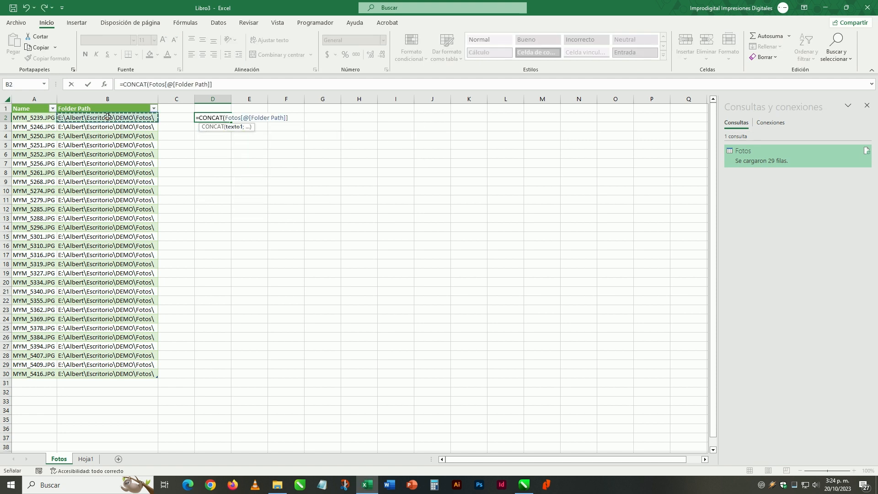
text(;)
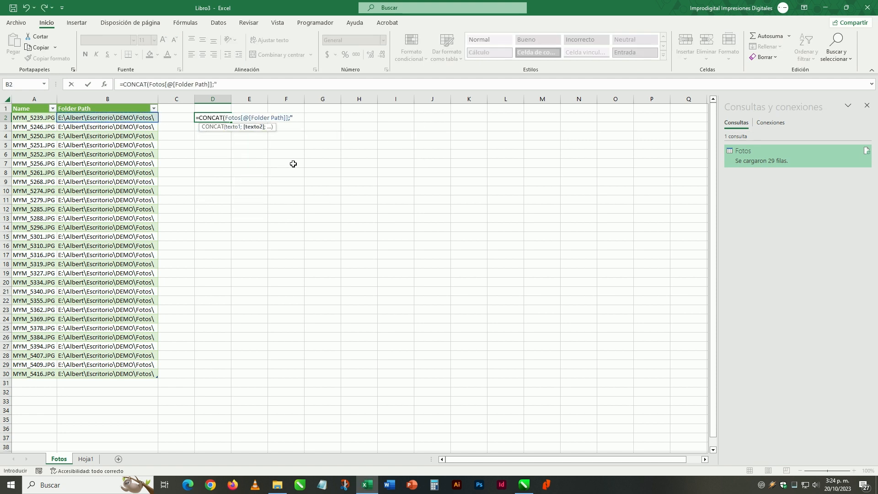
click(41, 118)
text())
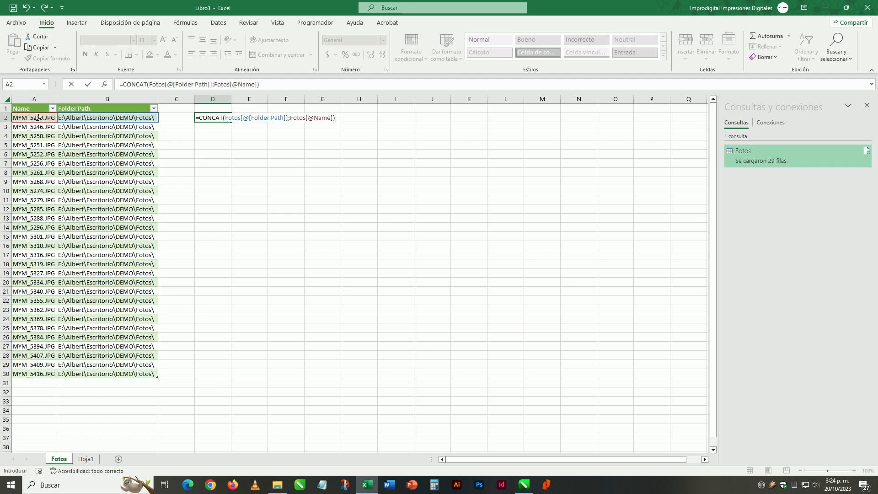
key(Return)
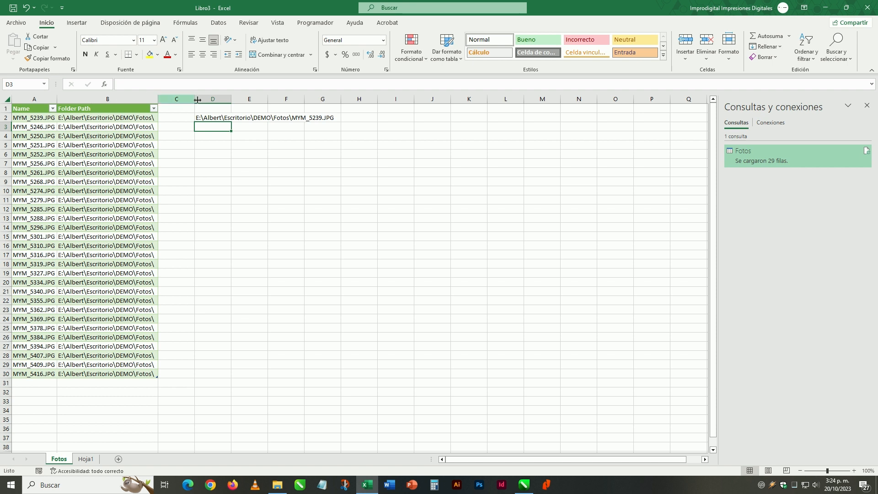
Fit column D to its contents and fill the CONCAT formula down to D30.
double_click(231, 101)
click(331, 118)
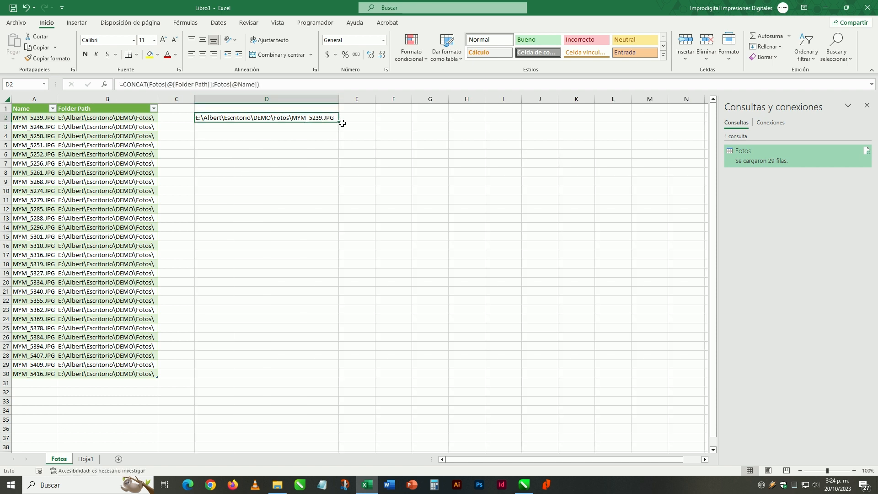
drag(339, 122, 330, 382)
Copy the joined photo paths into Hoja1 as values starting at B2 and fit column B to its contents.
key(ctrl+c)
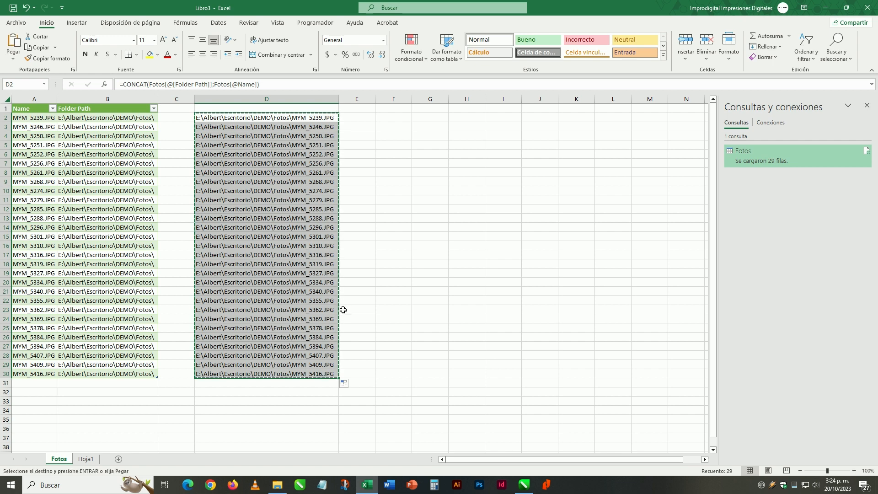
click(86, 458)
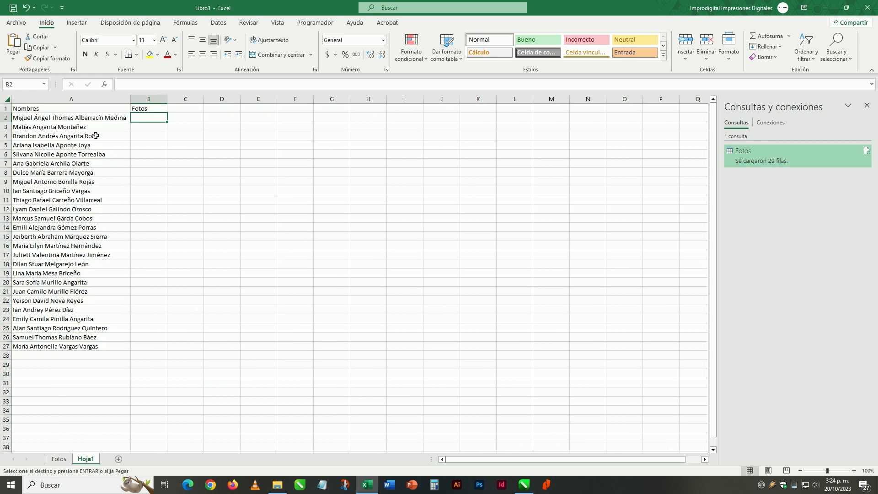
right_click(146, 116)
click(183, 177)
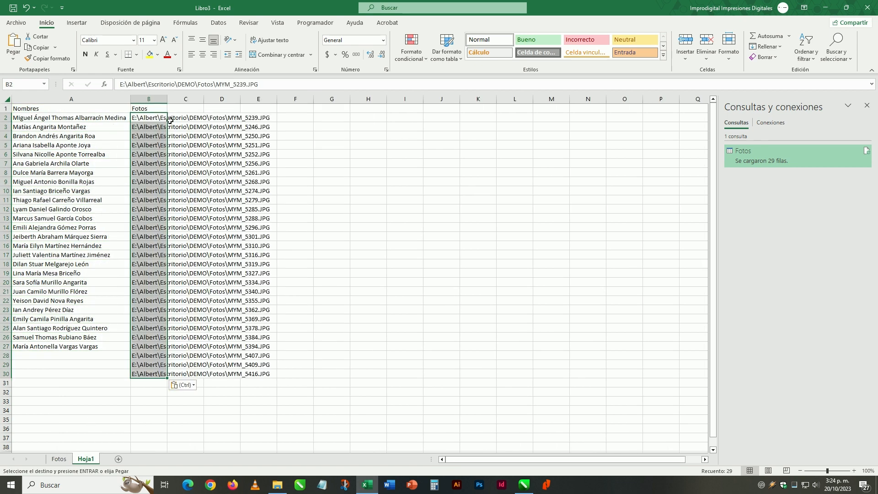
double_click(167, 99)
click(197, 144)
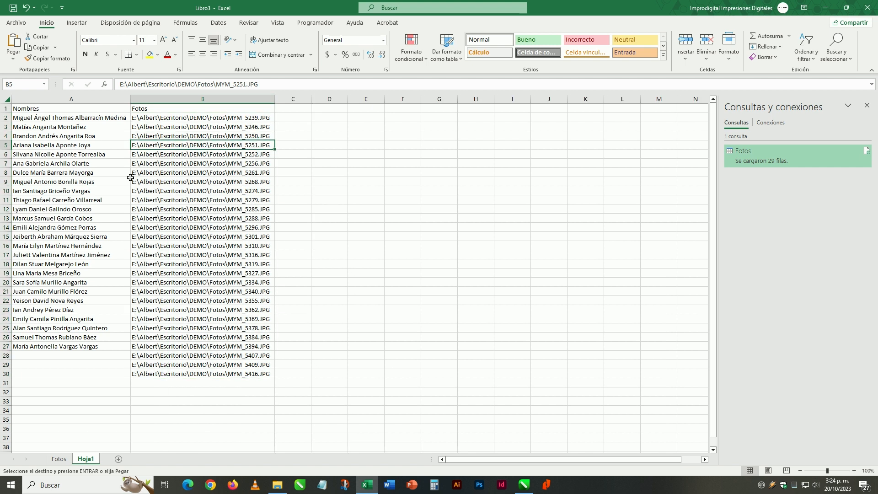
Clear the surplus photo paths in B28:B30 of Hoja1 and delete rows 28 to 30.
drag(157, 357, 157, 370)
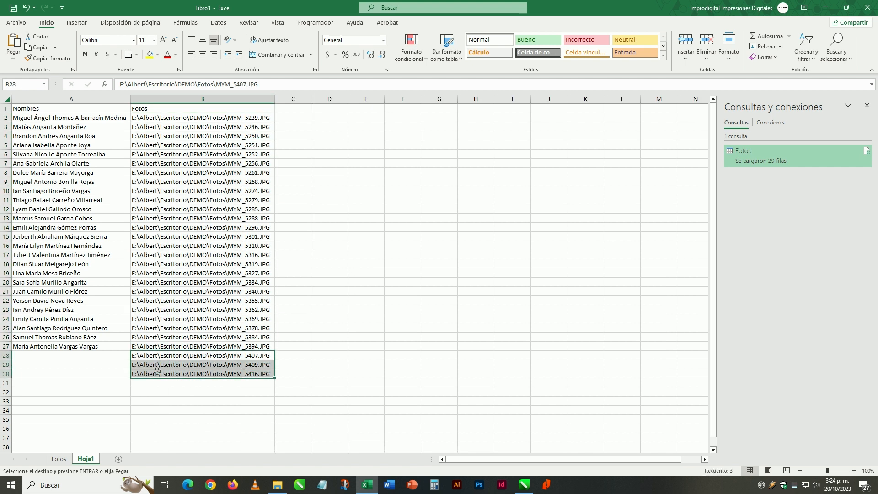
key(Delete)
click(94, 337)
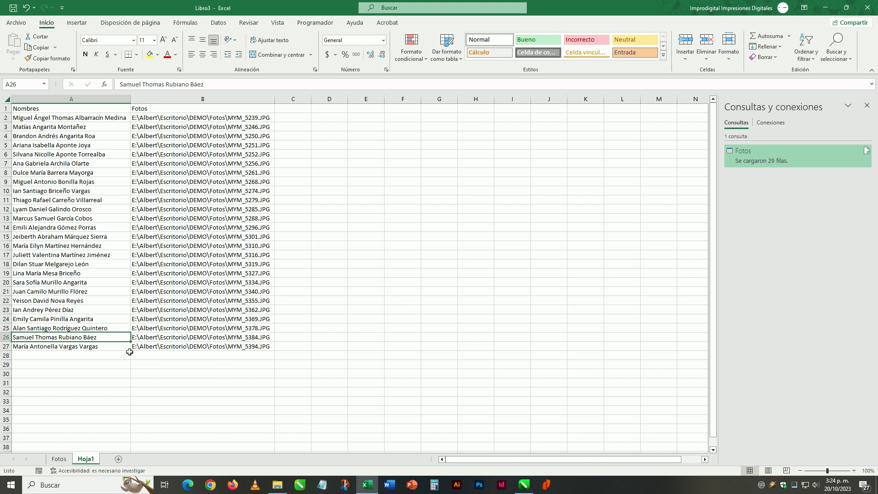
drag(7, 355, 6, 374)
right_click(7, 374)
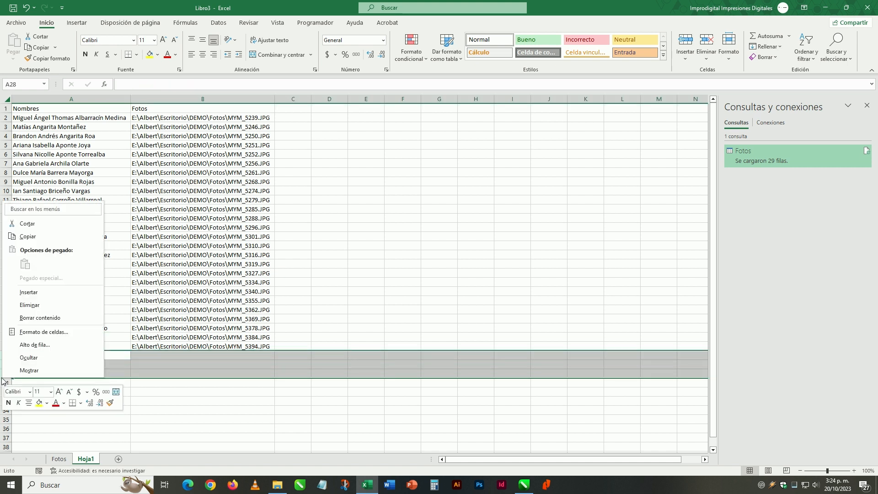
click(32, 304)
click(79, 265)
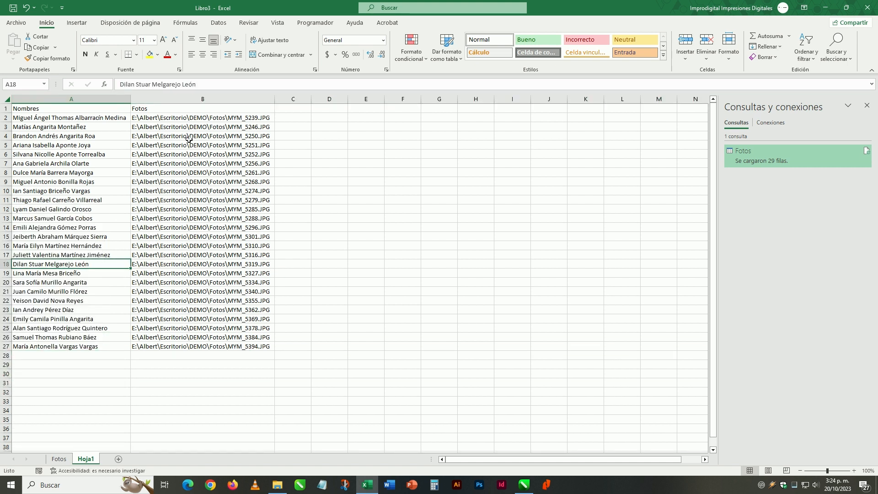
Delete the Fotos sheet from the workbook.
click(60, 459)
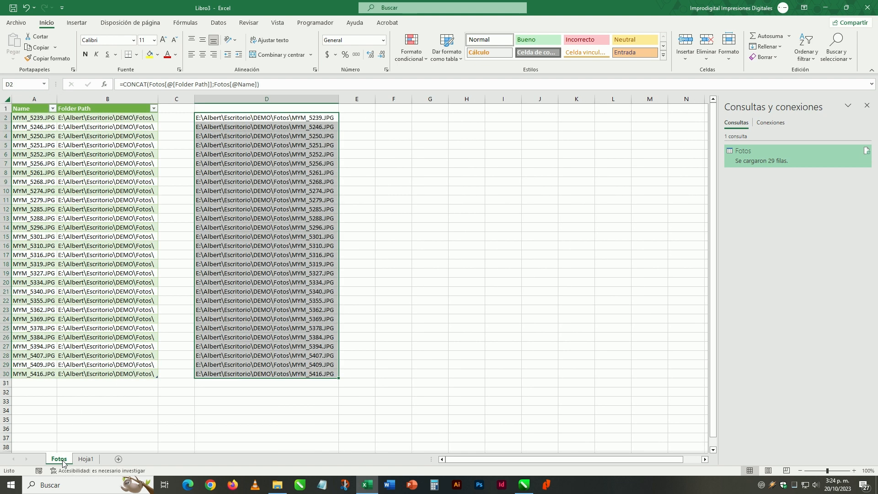
right_click(63, 460)
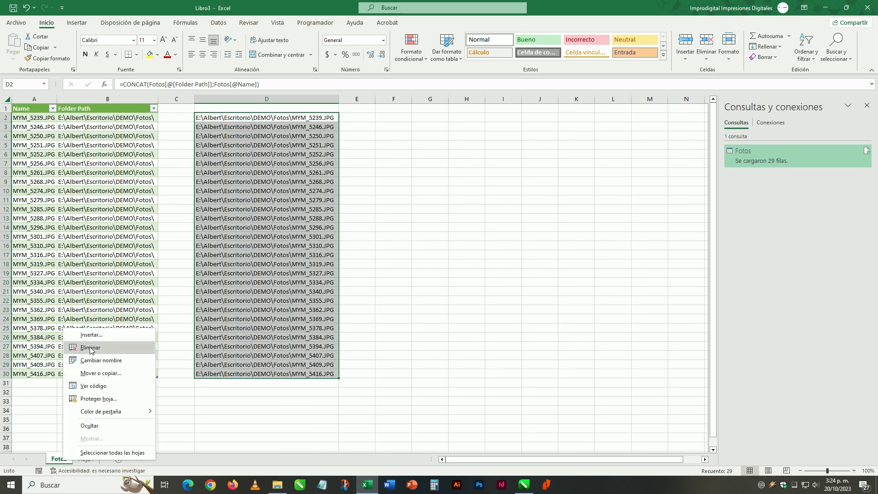
click(90, 348)
click(418, 268)
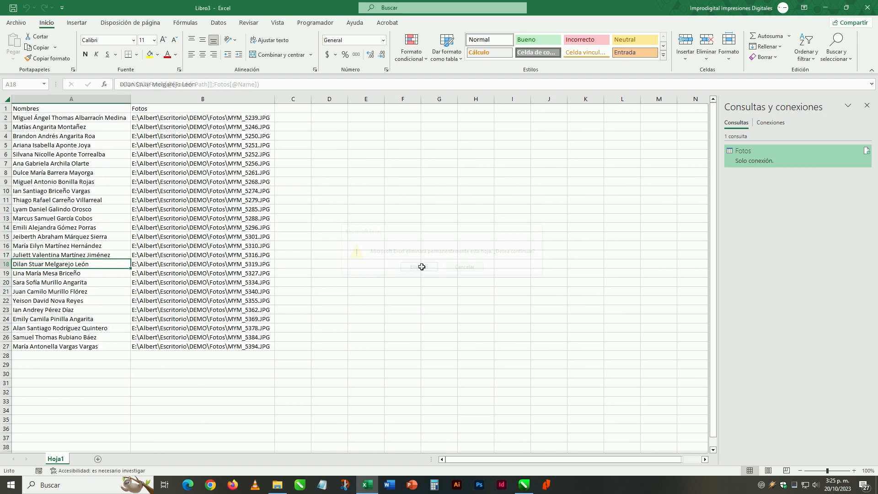
Save the workbook in the DEMO folder as Datos in CSV (delimitado por comas) format and close it.
click(19, 23)
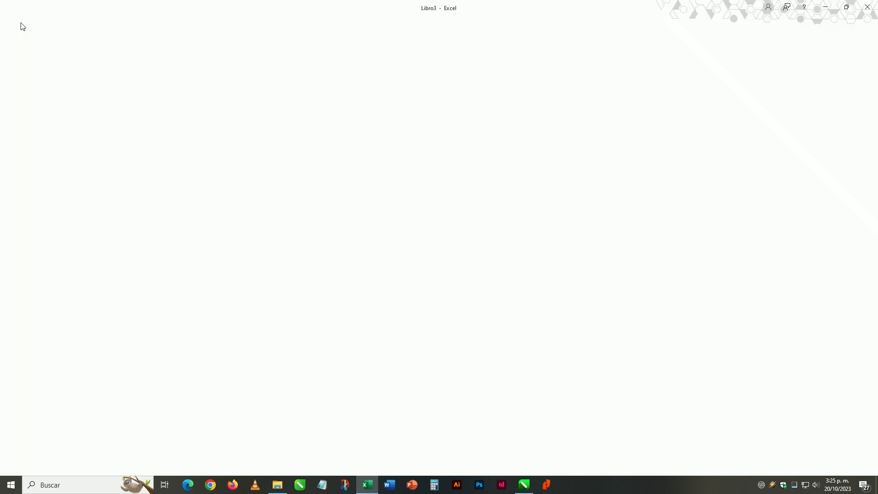
click(36, 146)
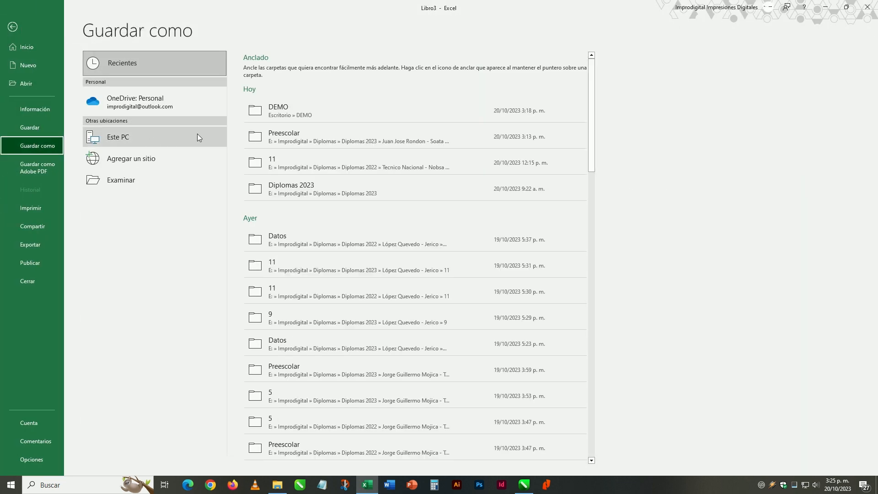
click(281, 109)
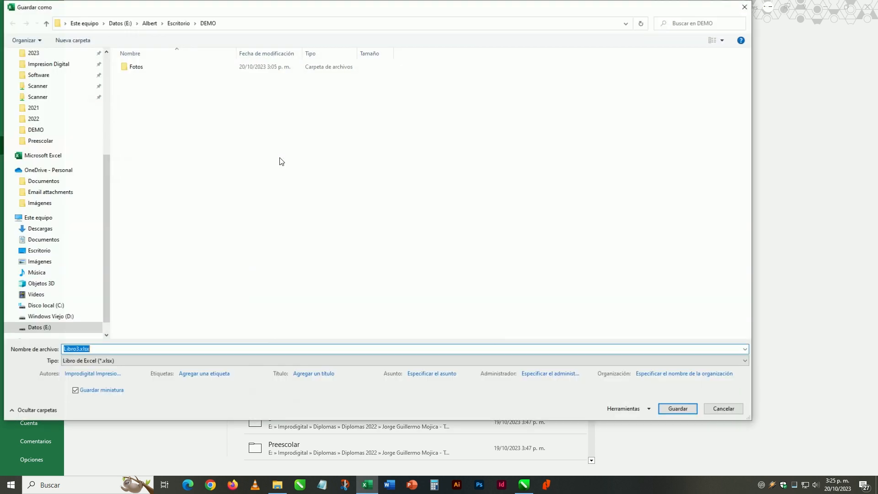
click(128, 359)
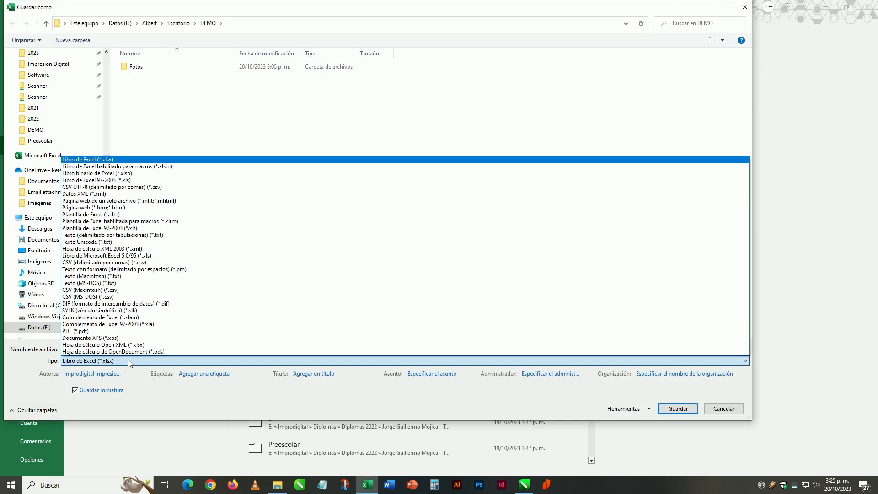
click(121, 263)
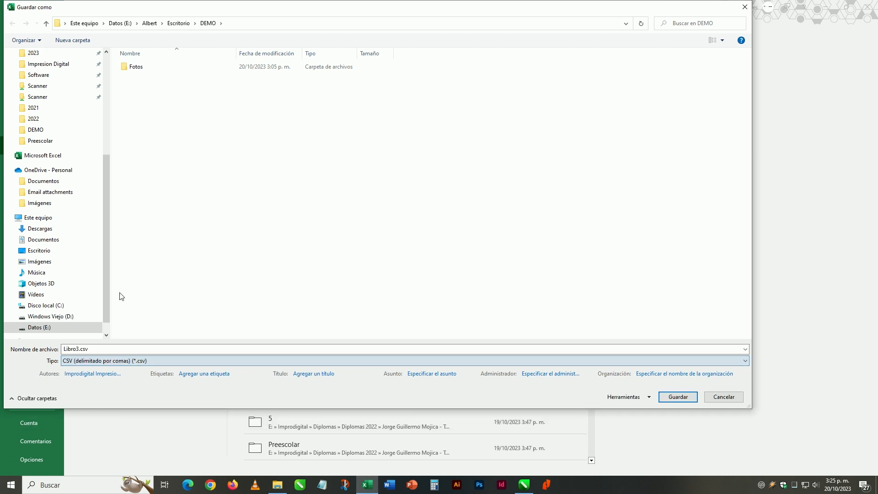
text(DAtos)
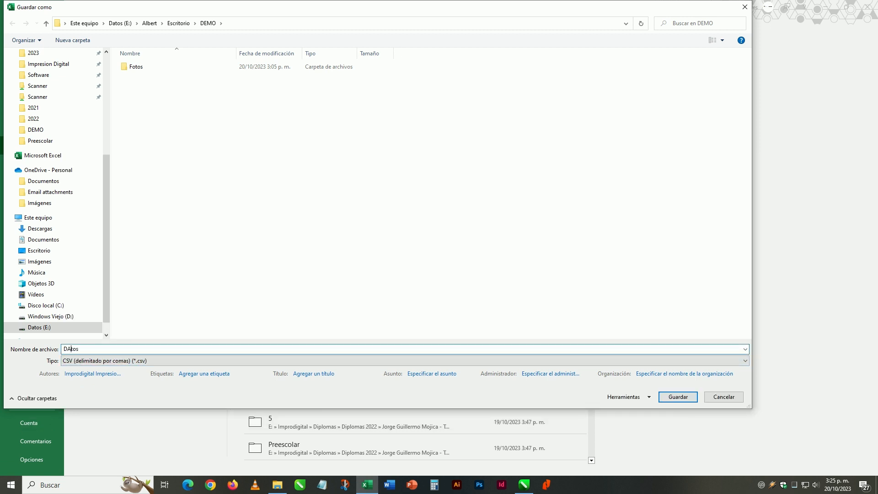
key(BackSpace)
text(a)
key(Return)
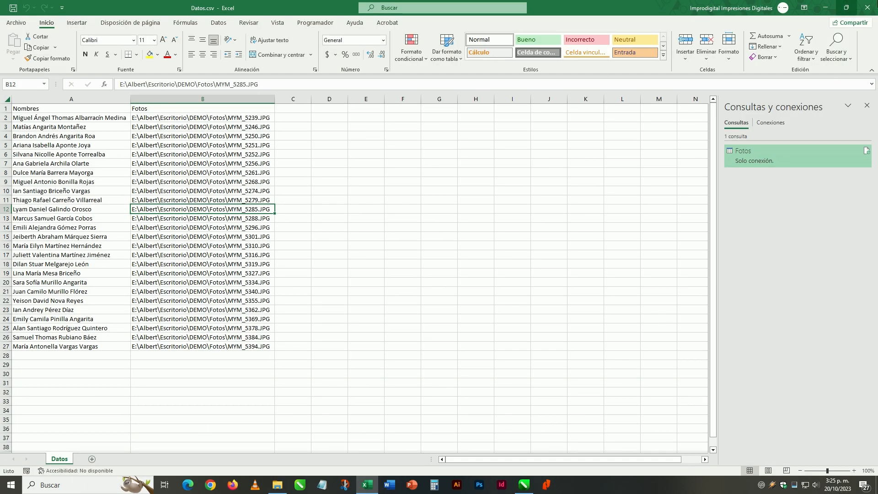
click(867, 8)
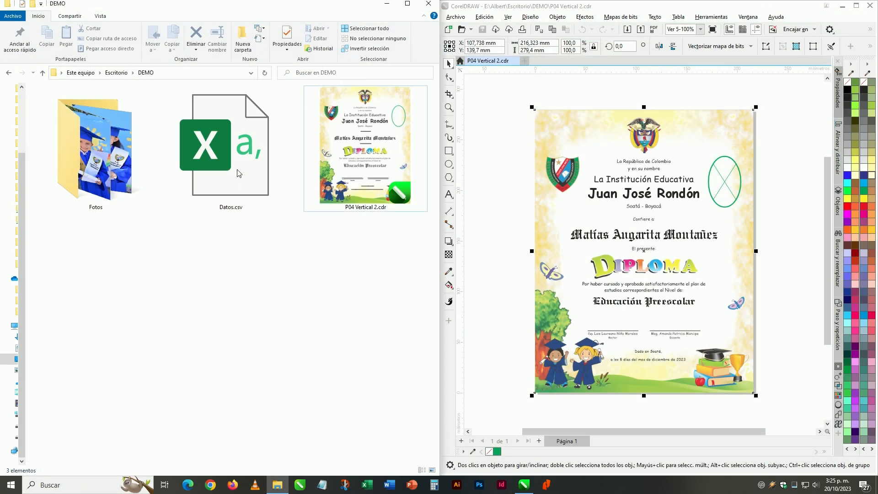
Switch to CorelDRAW and import Datos.csv from the DEMO folder as the print merge data source for the diploma.
click(338, 174)
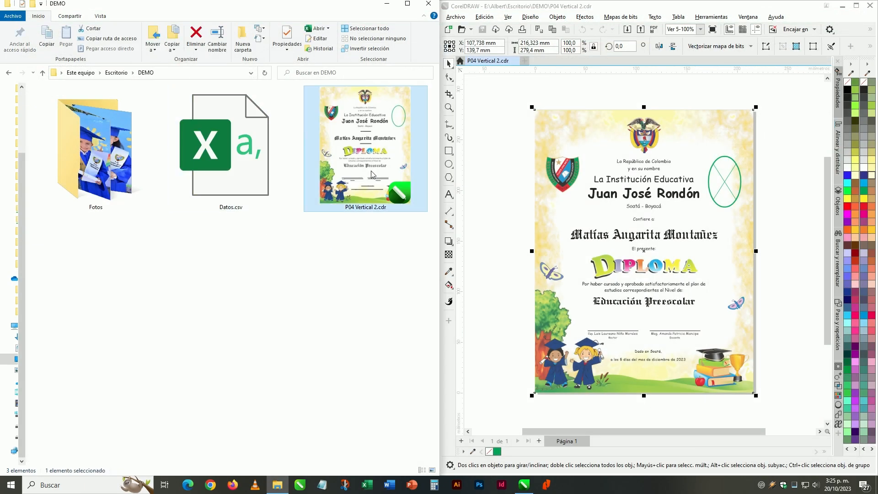
click(491, 83)
click(455, 17)
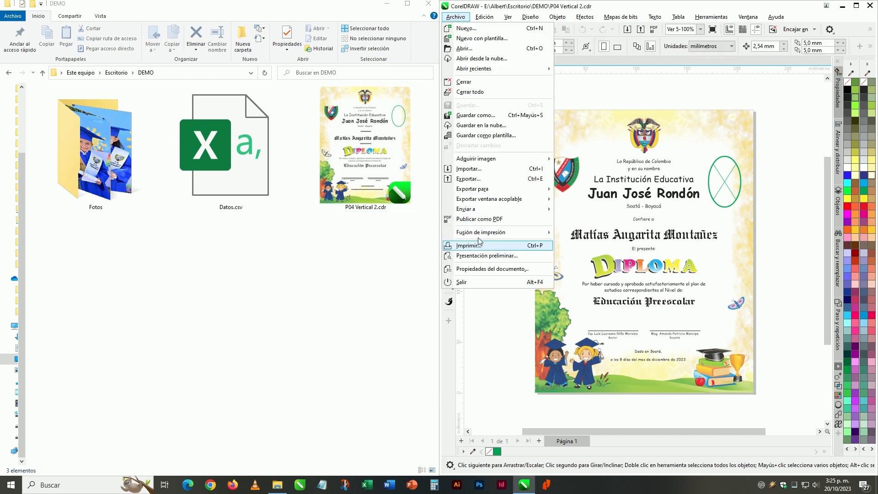
mouse_move(485, 233)
click(577, 234)
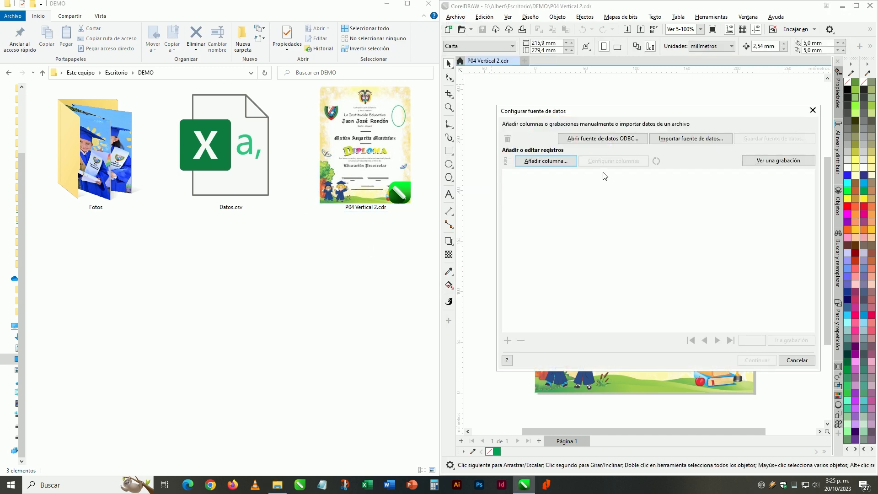
click(668, 139)
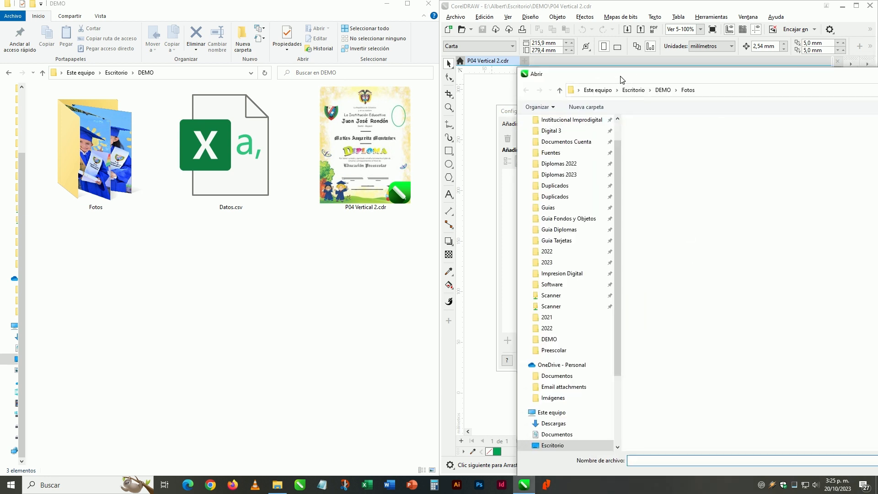
click(160, 24)
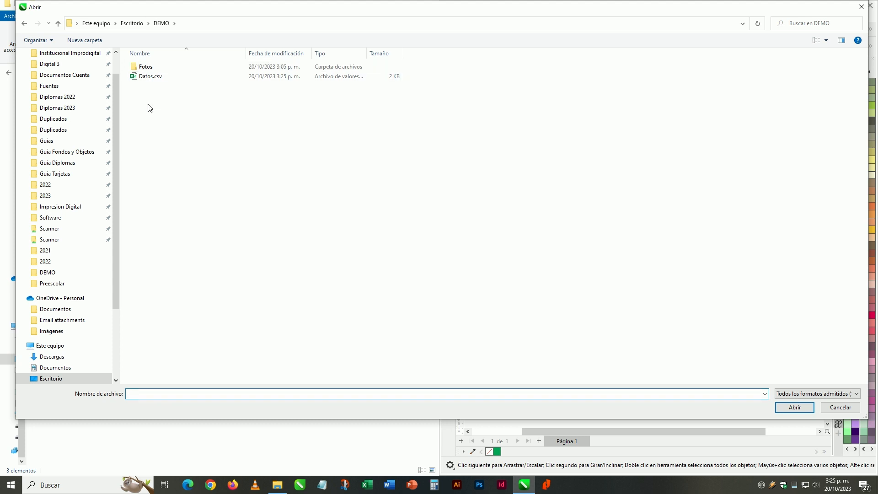
click(150, 78)
double_click(153, 80)
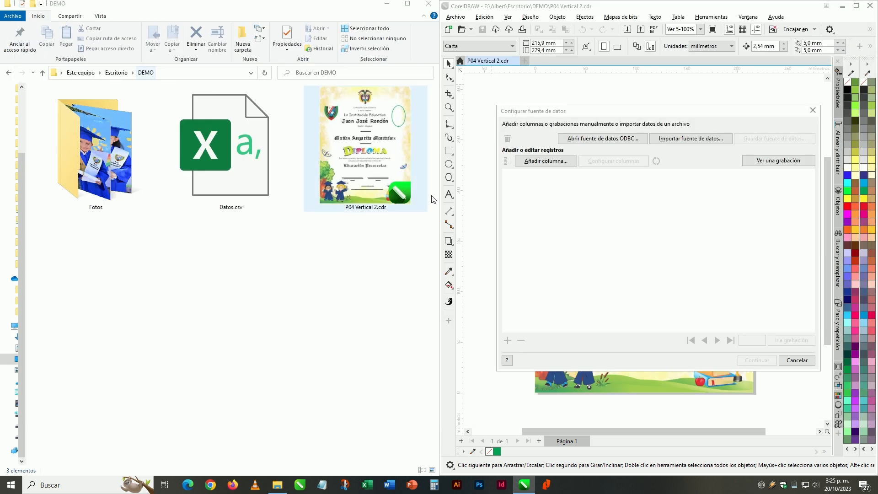
Set the code page to 1252 (ANSI - Latin I) for the import and accept the imported records.
click(613, 246)
scroll(613, 317, down, 5)
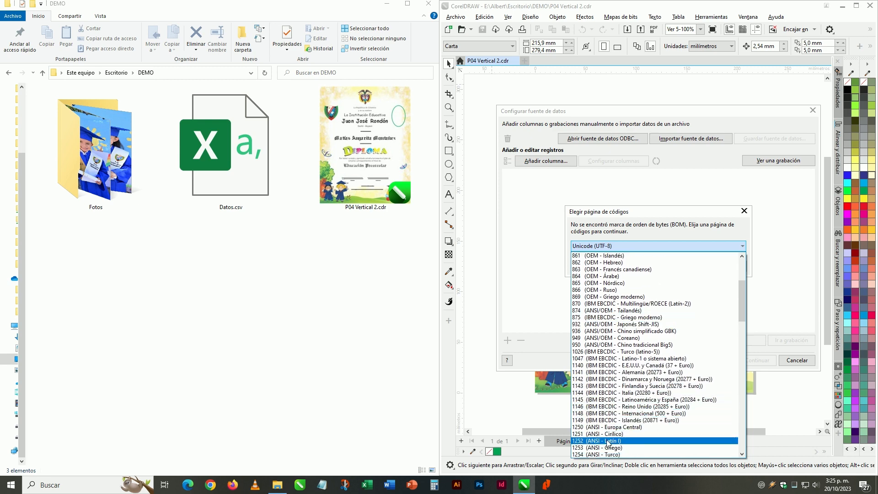
click(610, 441)
click(682, 268)
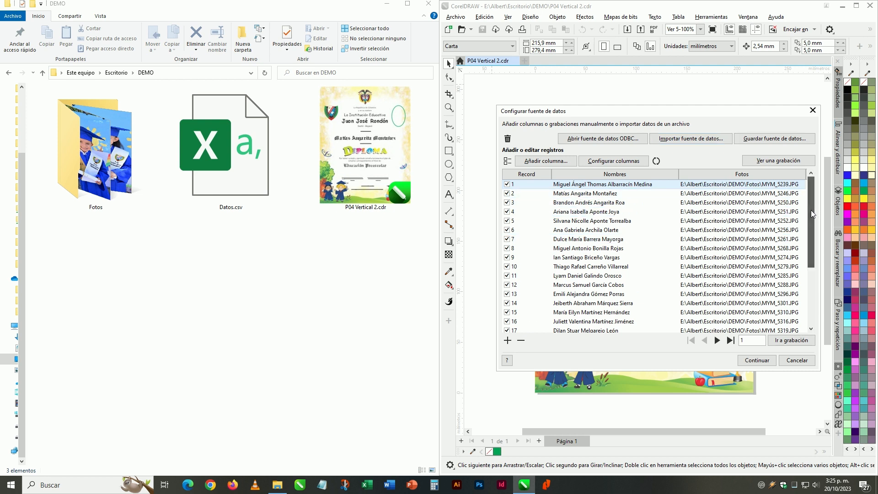
drag(810, 210, 810, 270)
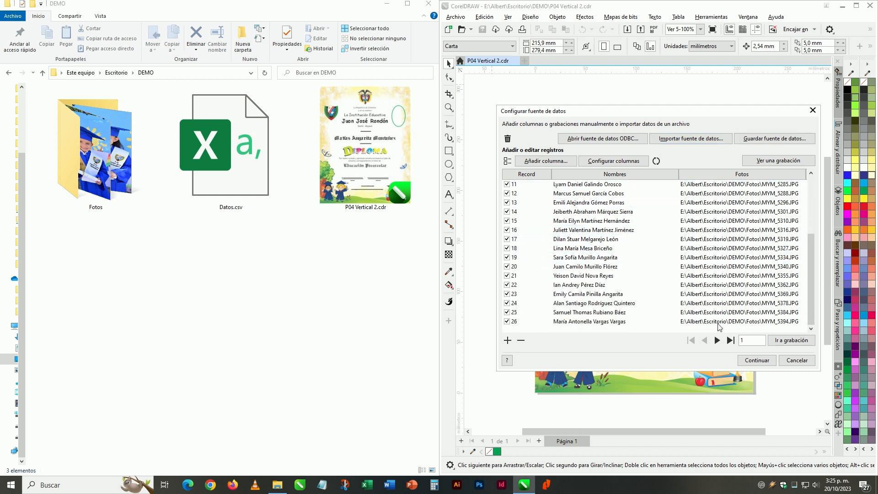
click(757, 360)
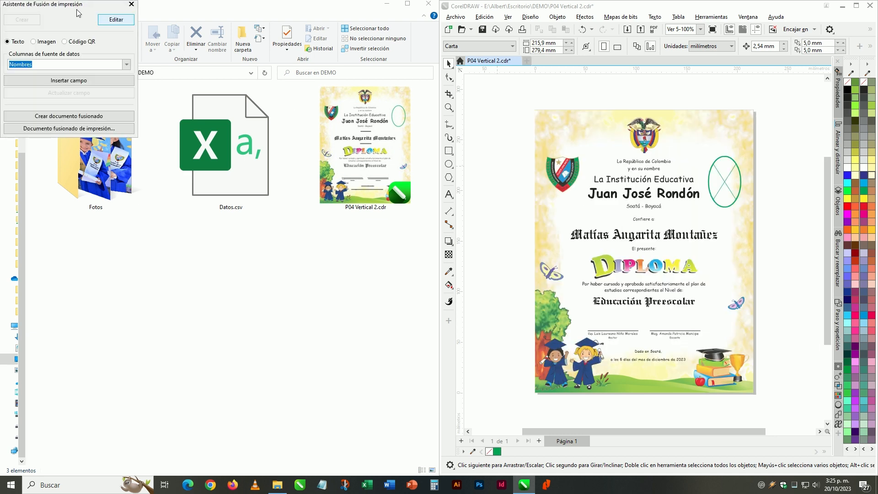
Replace the student's name on the diploma with the Nombres text merge field.
drag(69, 4, 440, 193)
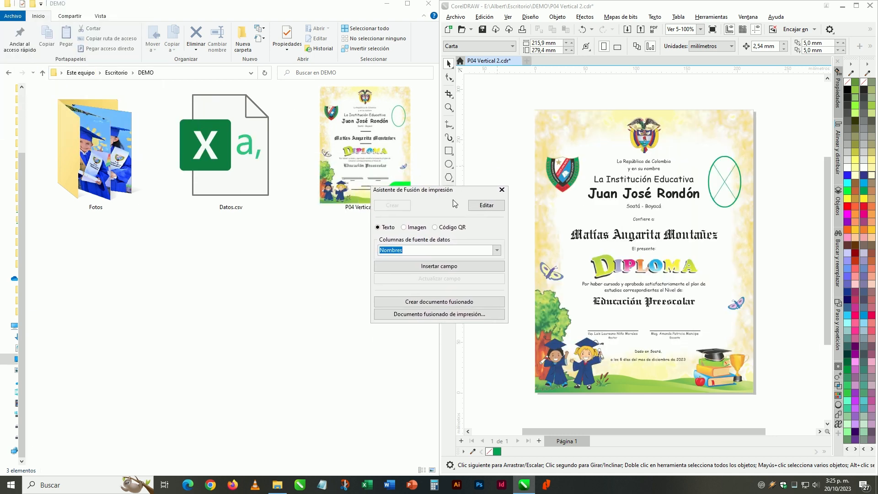
click(603, 237)
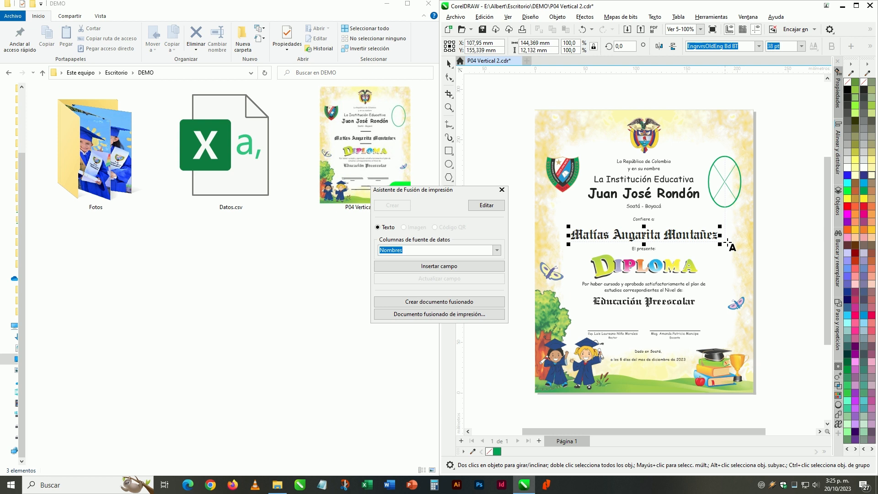
key(ctrl+a)
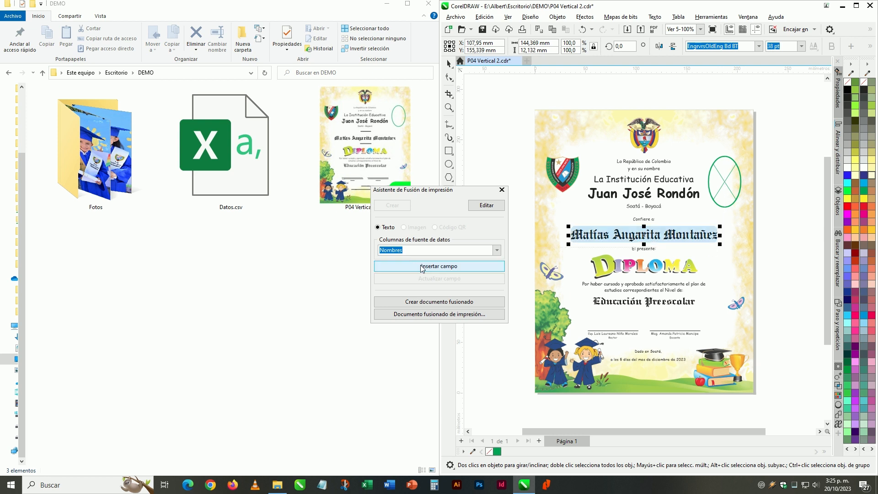
click(421, 268)
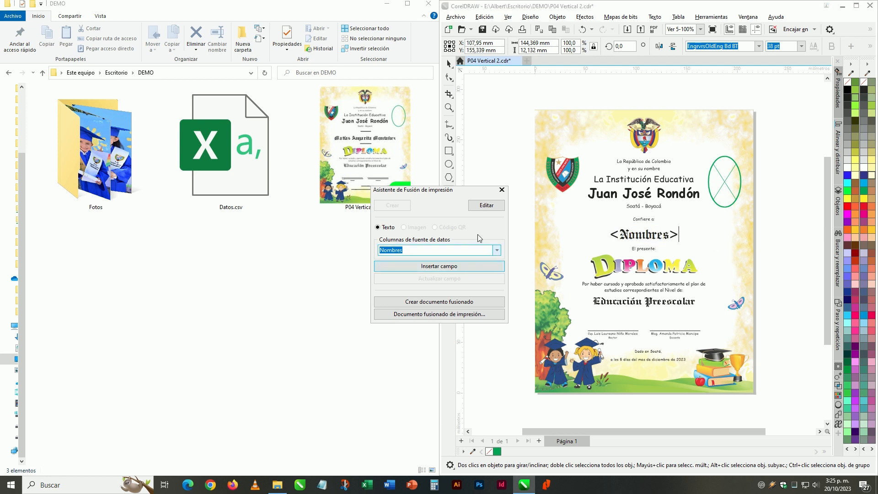
Open the green oval PowerClip for editing and set the merge field to image type with the Fotos column.
click(724, 195)
right_click(724, 176)
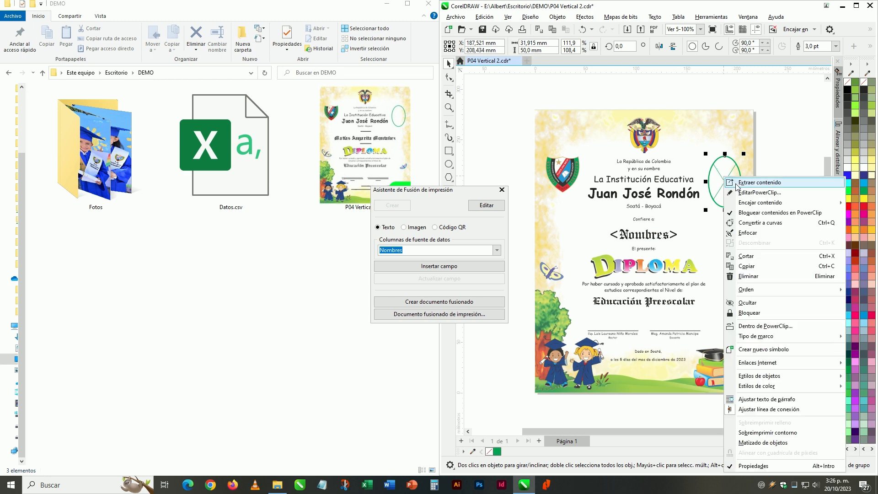
click(741, 192)
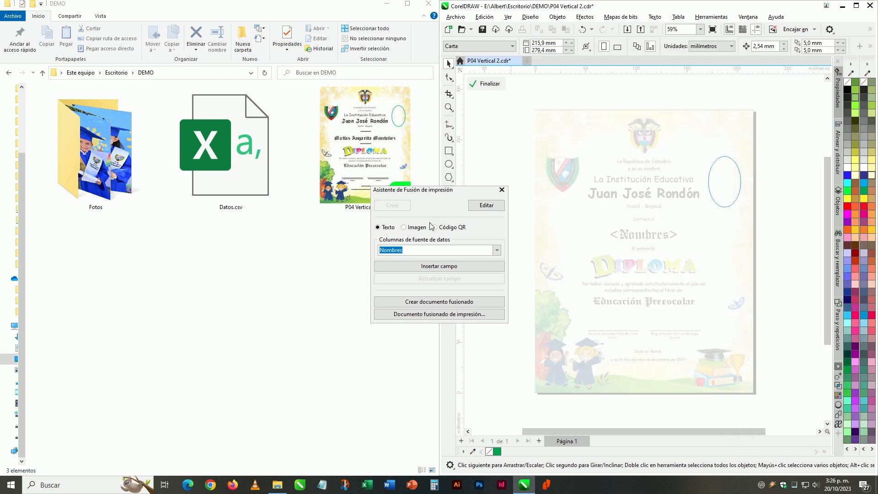
click(415, 231)
click(497, 250)
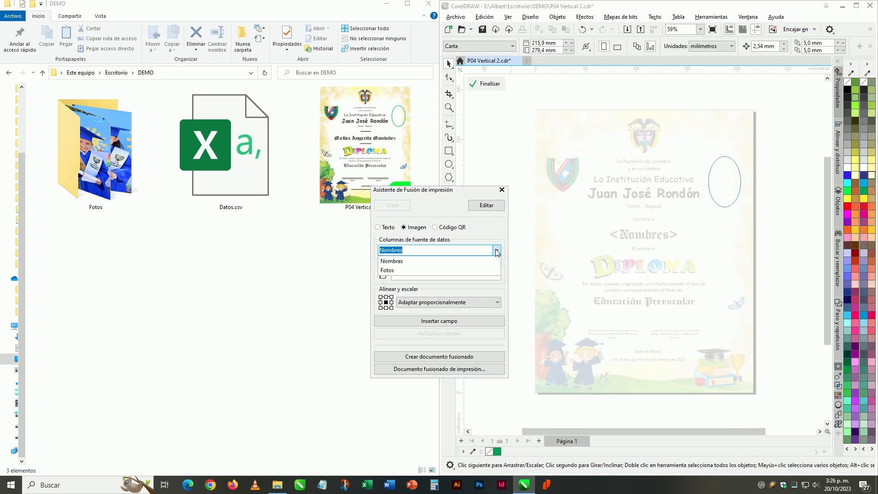
click(410, 271)
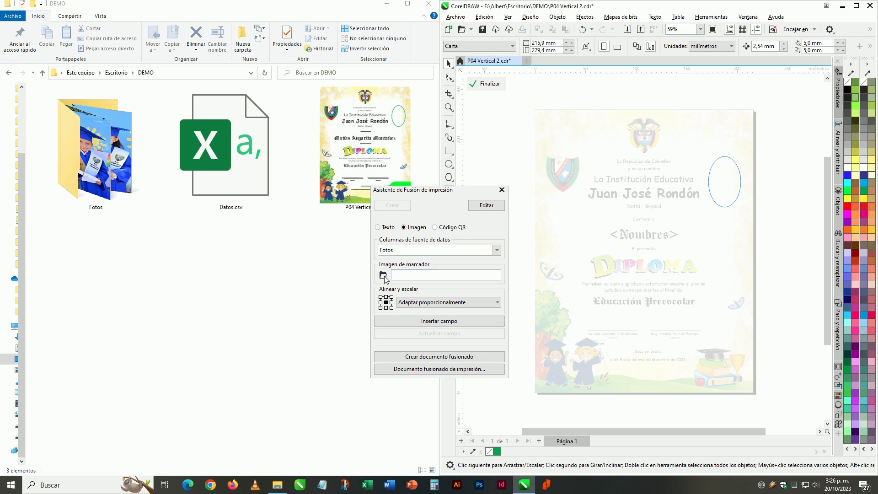
Insert the Fotos image field over the oval at about 39 × 58 mm, using MYM_5239.JPG as the placeholder image.
click(384, 277)
double_click(575, 69)
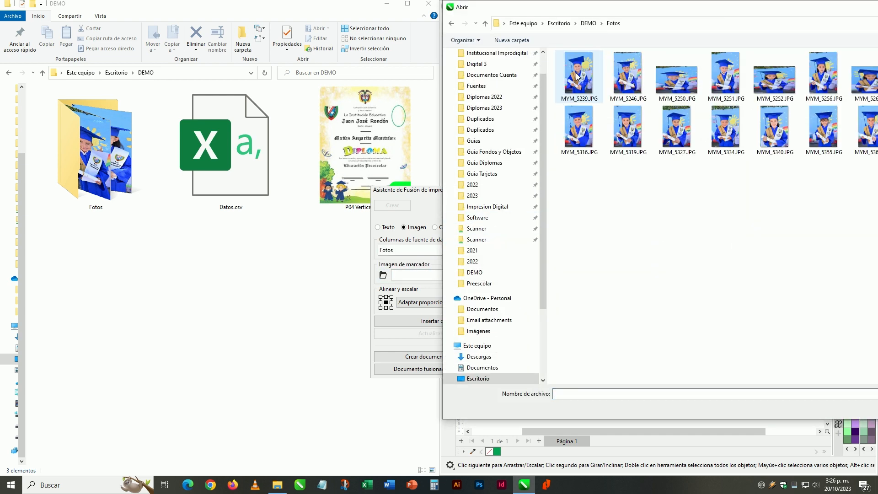
double_click(577, 76)
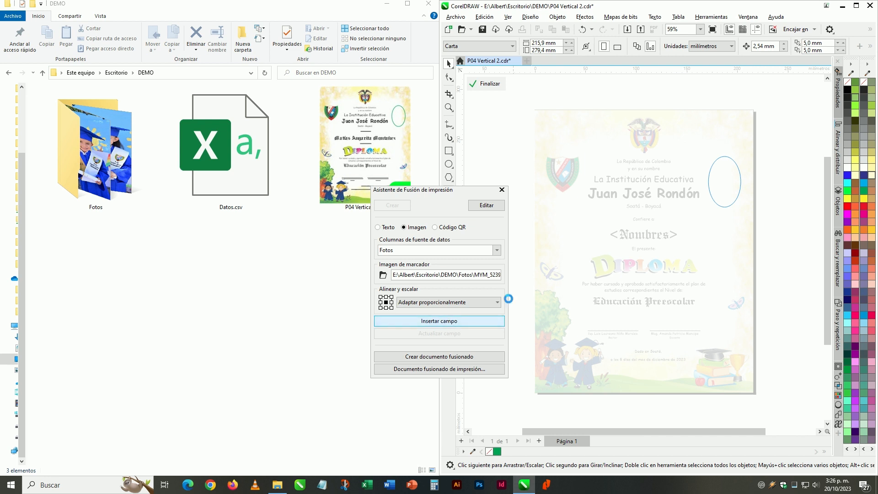
drag(705, 151, 756, 217)
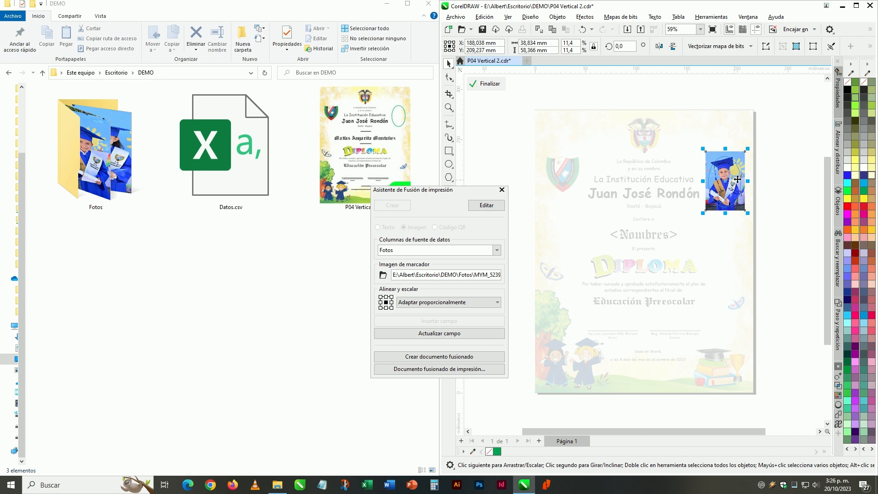
Shrink the placeholder photo to about 35.8 × 53.9 mm and move it slightly down over the oval.
scroll(753, 214, up, 4)
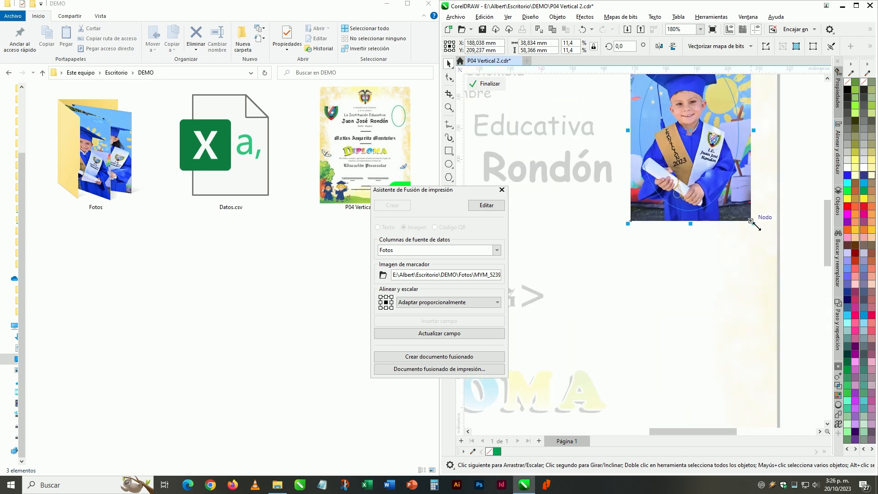
drag(756, 225, 754, 218)
scroll(705, 207, down, 1)
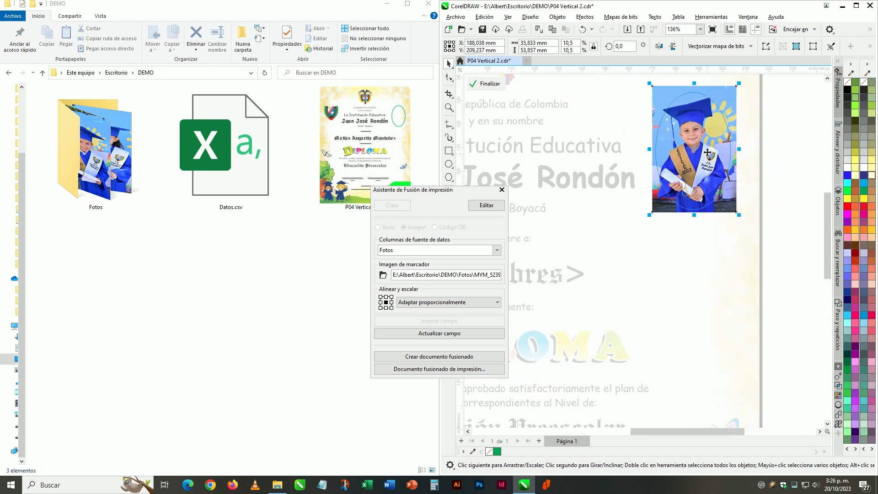
drag(708, 152, 708, 155)
scroll(707, 188, down, 1)
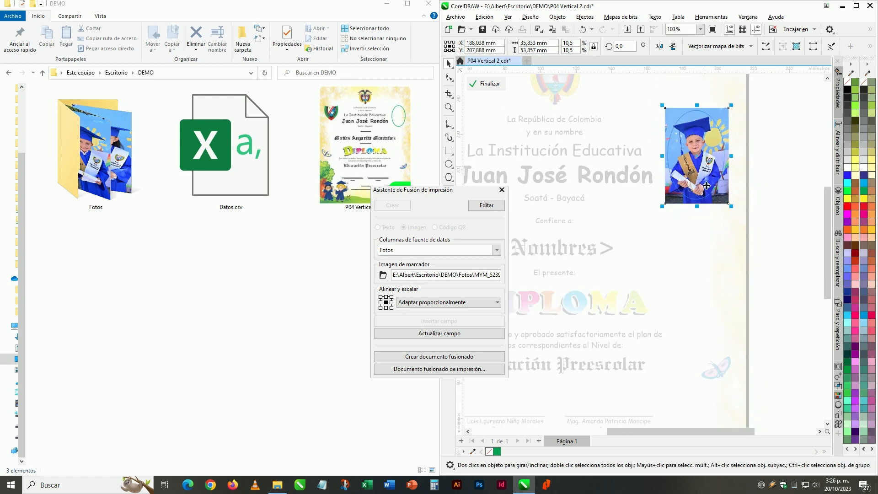
scroll(708, 224, down, 1)
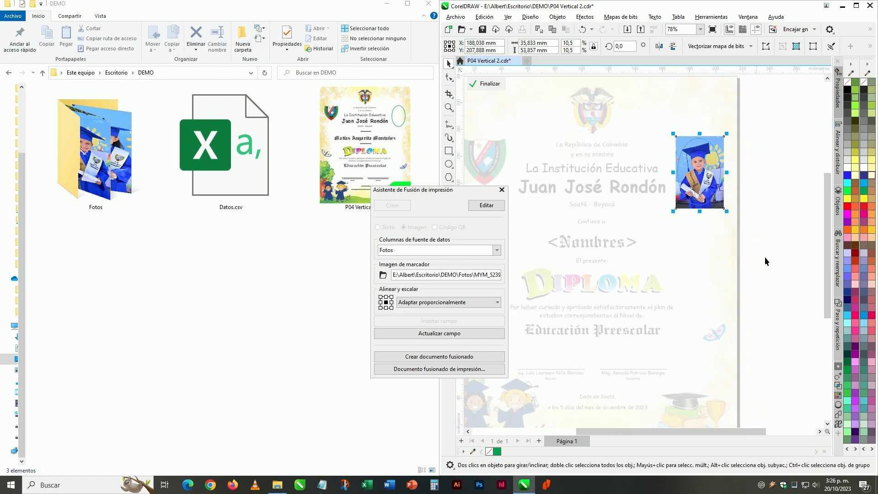
Finish editing the green oval's PowerClip and create the merged document from the diploma template.
click(489, 84)
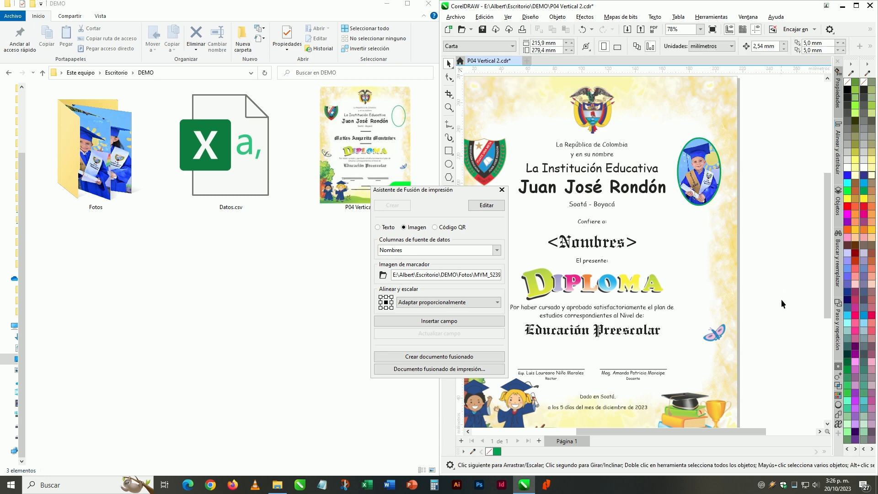
scroll(781, 299, down, 1)
drag(610, 430, 595, 433)
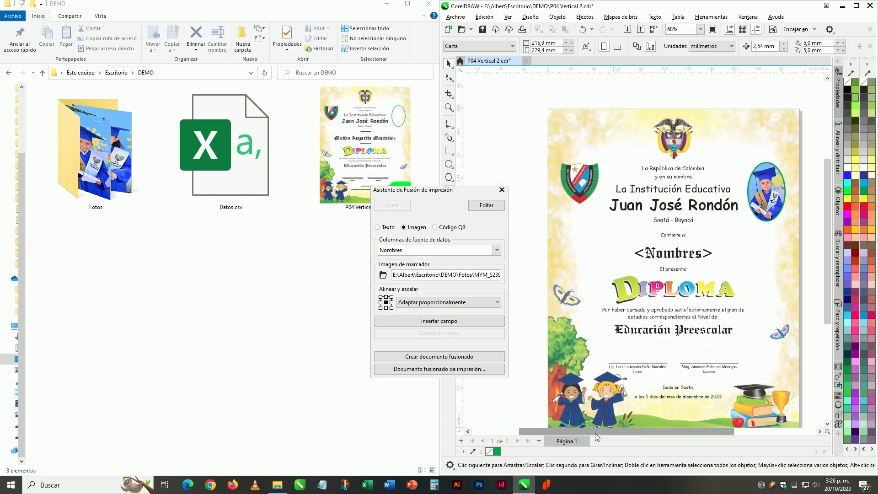
click(442, 359)
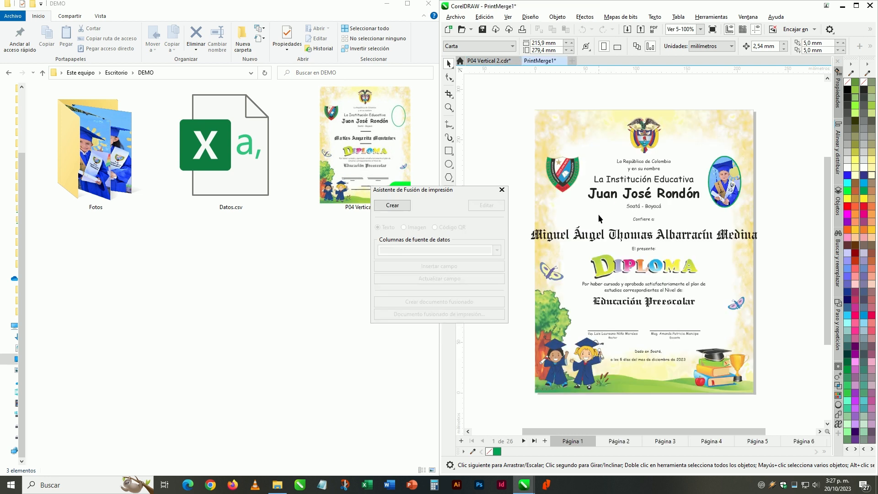
Examine the student's name and oval photo on the first merged diploma, and close the print merge assistant.
click(661, 238)
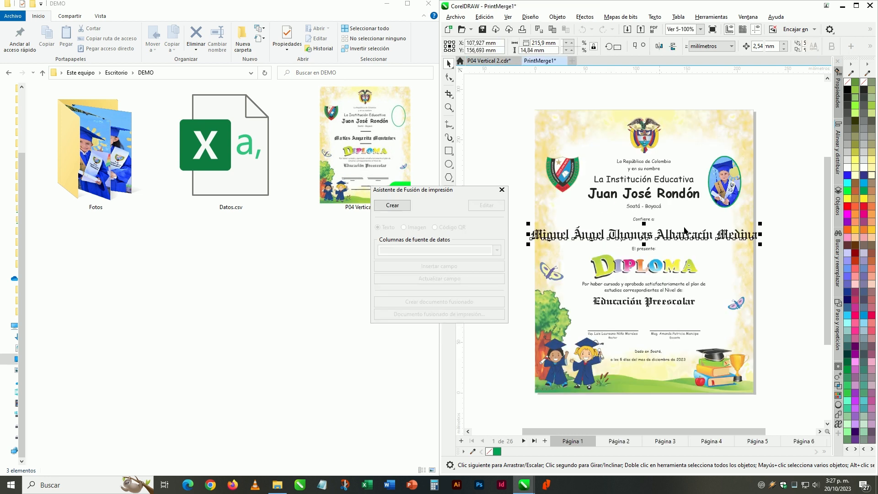
click(786, 203)
click(725, 189)
scroll(725, 189, up, 2)
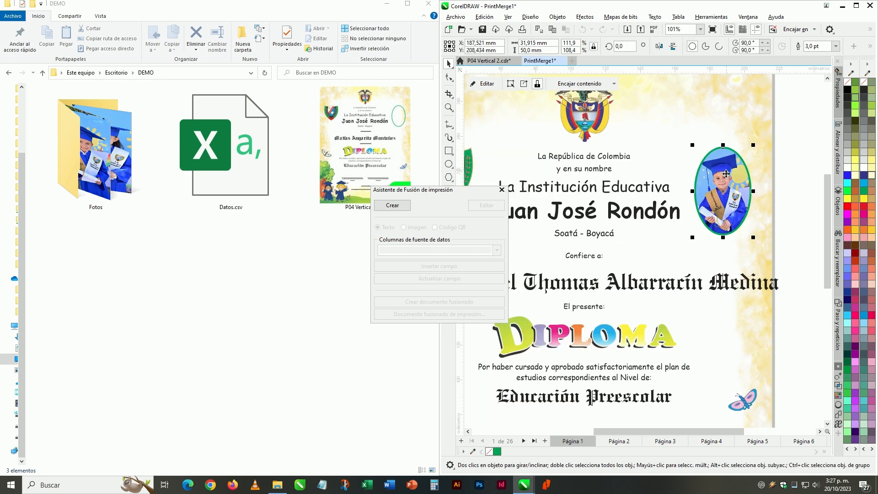
click(630, 287)
click(712, 207)
click(502, 189)
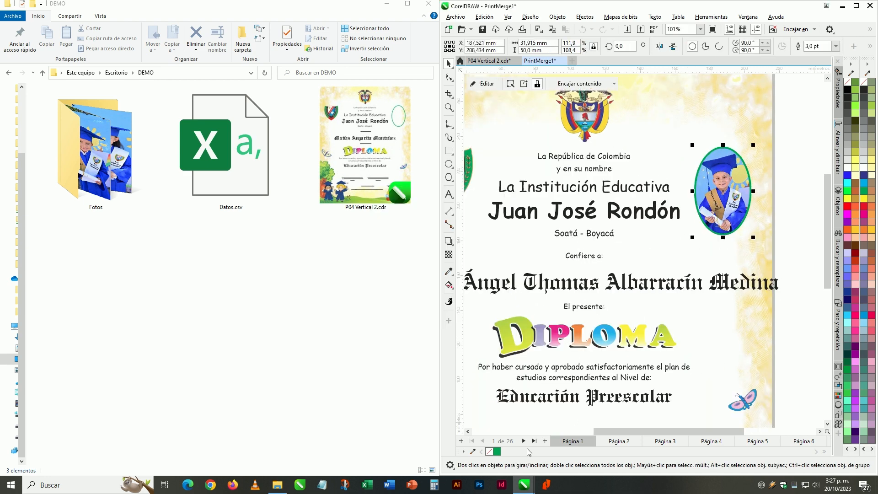
Page forward through the merged diplomas from page 1 to page 16, checking each student's name and photo.
click(524, 442)
click(524, 441)
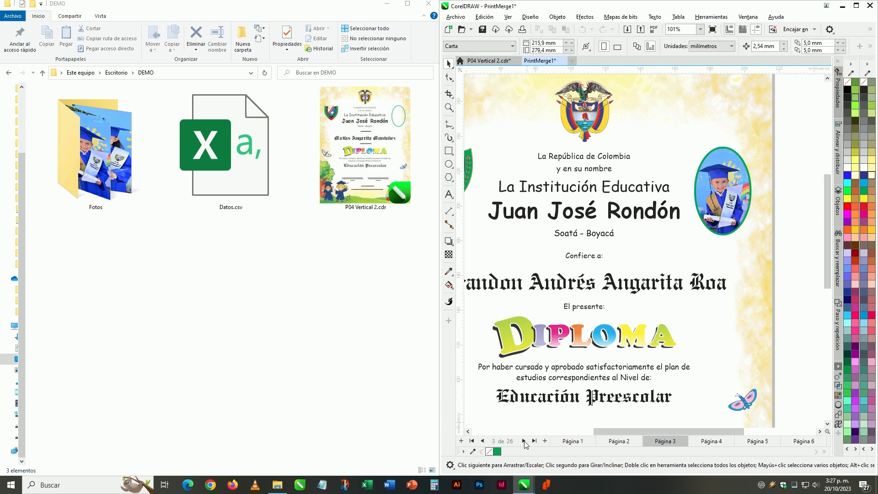
click(523, 442)
click(524, 441)
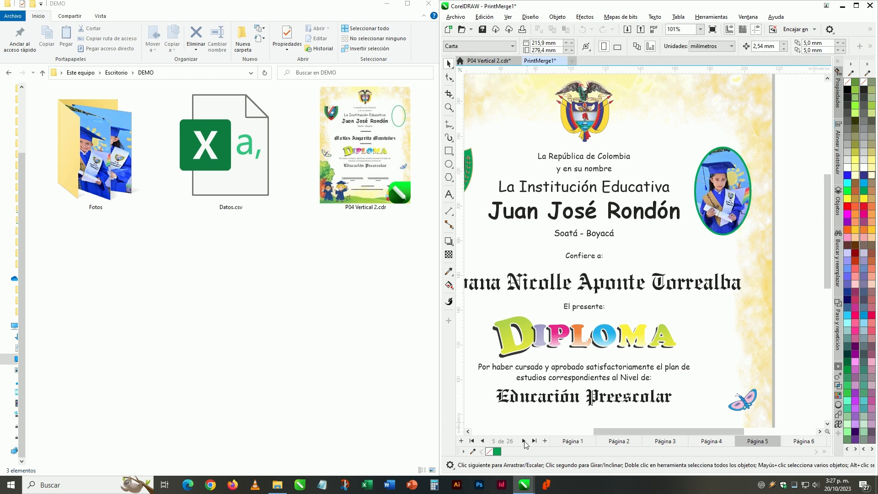
click(524, 441)
click(524, 441)
click(524, 441)
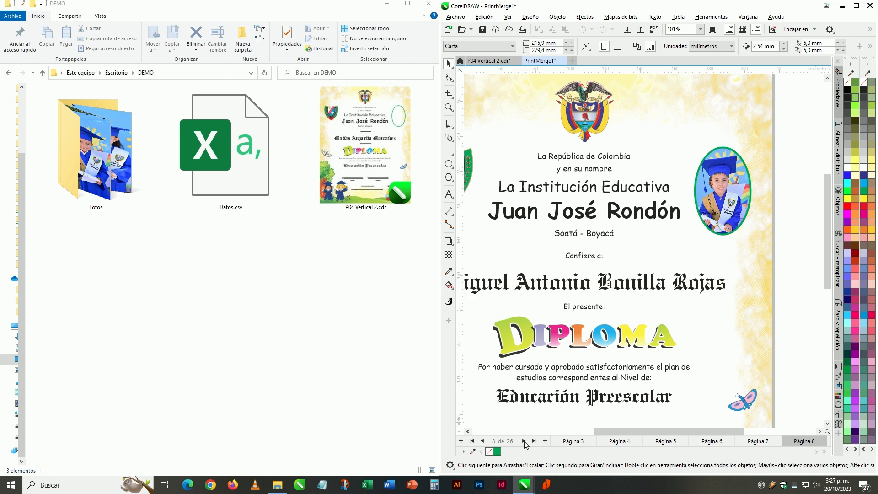
click(524, 441)
click(523, 441)
click(524, 442)
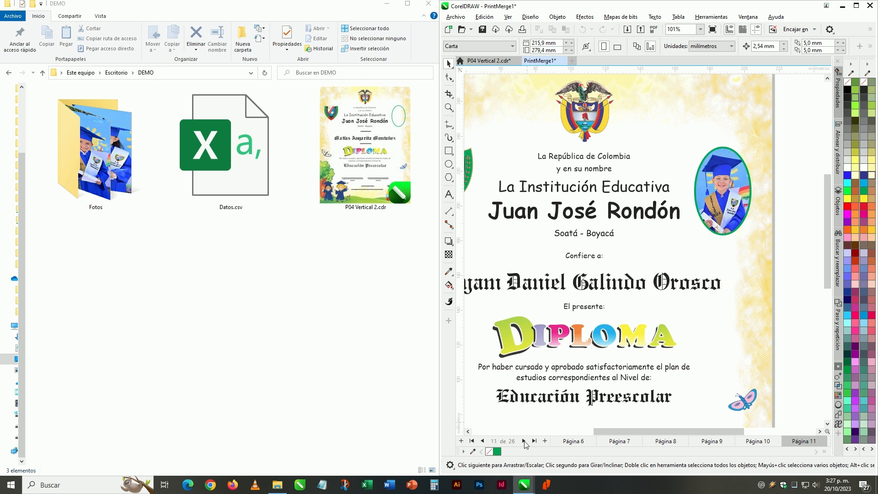
click(524, 441)
click(523, 441)
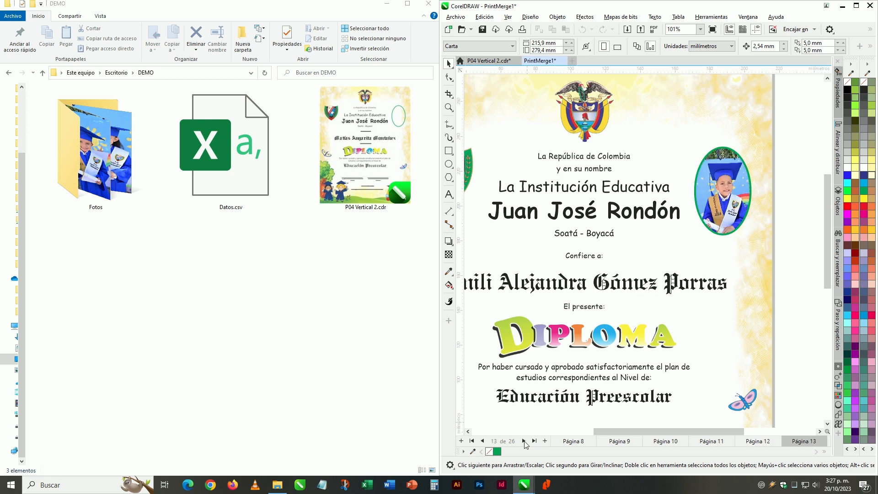
click(524, 441)
click(524, 441)
click(524, 441)
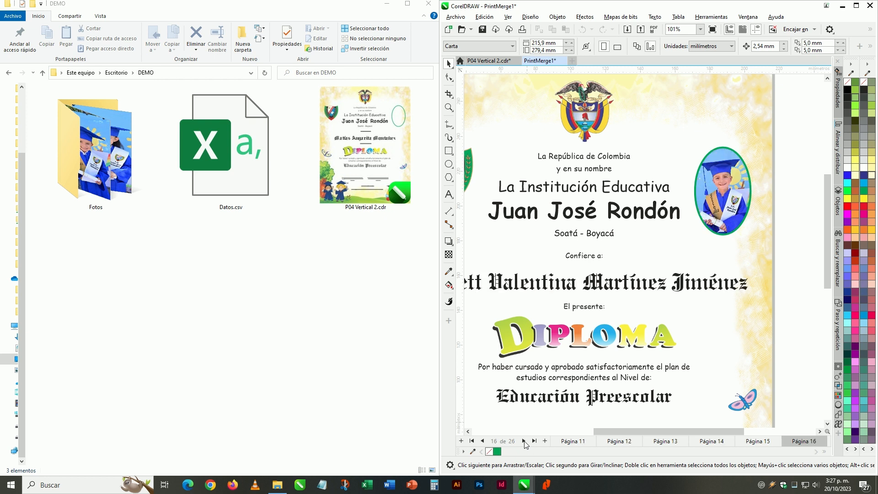